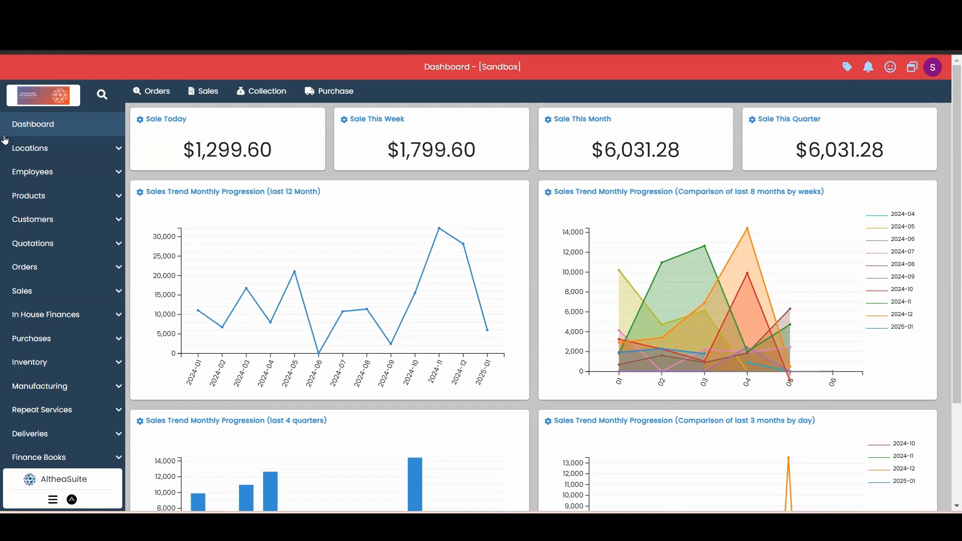
Open the product Items list and display its filter options.
{"action": "left_click", "coordinate": [47, 201]}
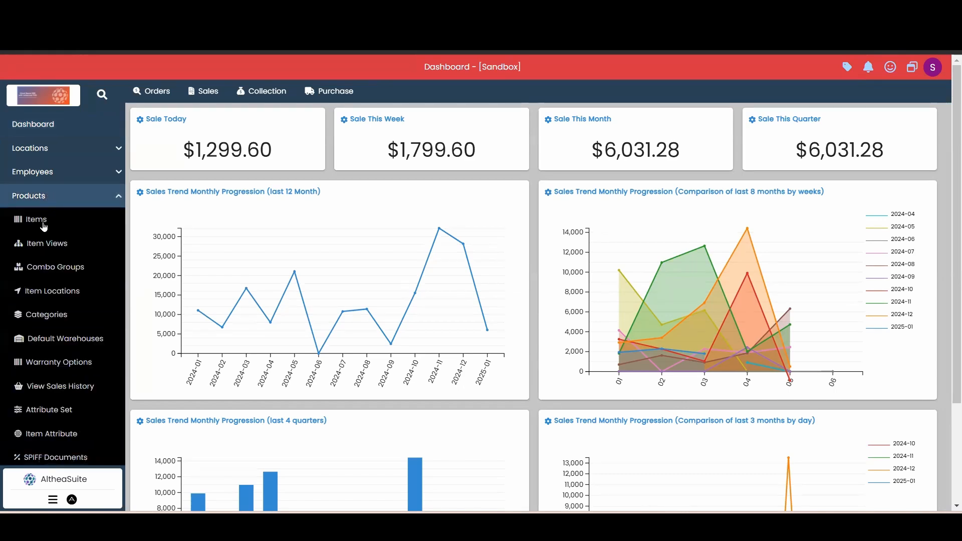
{"action": "left_click", "coordinate": [49, 220]}
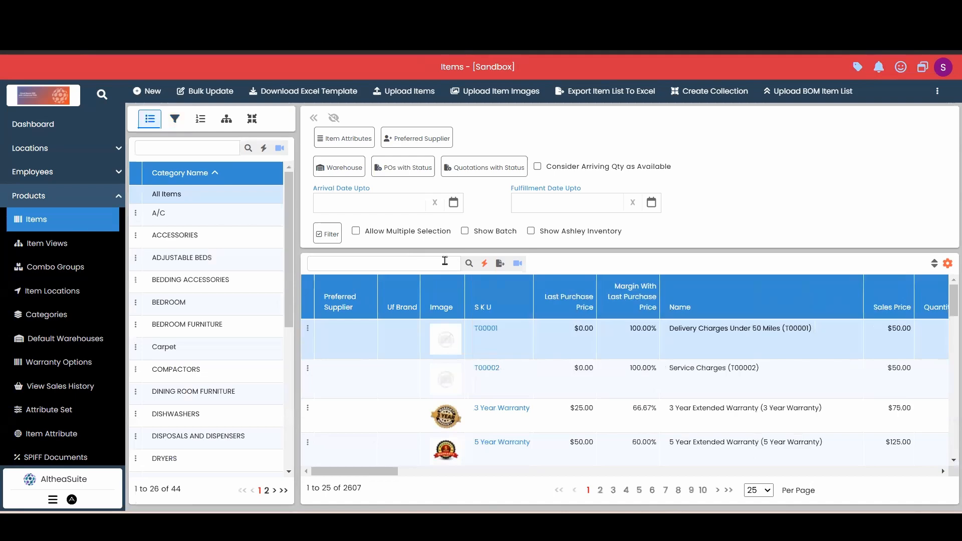
{"action": "left_click", "coordinate": [175, 119]}
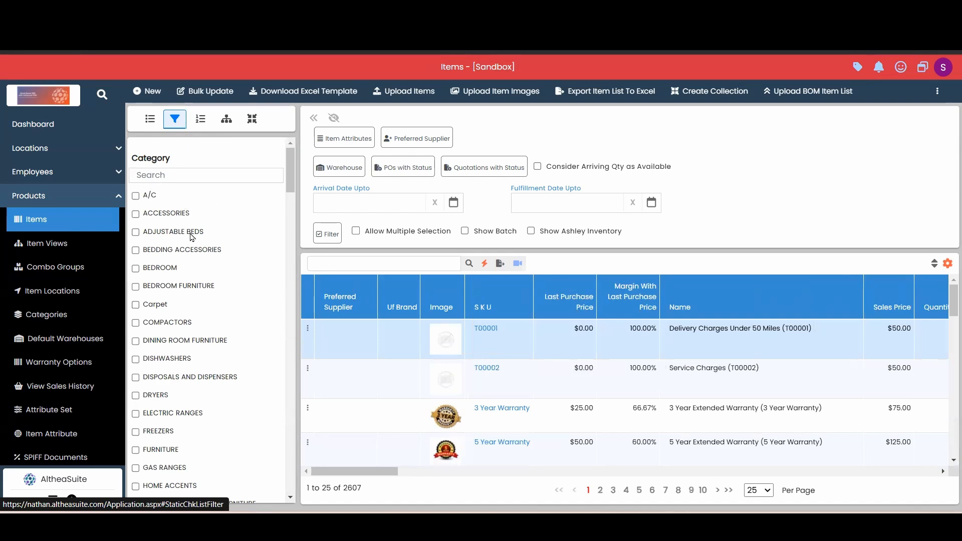
Examine the available Brand filter options and the Preferred Supplier column of the unfiltered item list.
{"action": "scroll", "coordinate": [170, 241], "scroll_direction": "down", "scroll_amount": 4}
{"action": "scroll", "coordinate": [170, 242], "scroll_direction": "down", "scroll_amount": 10}
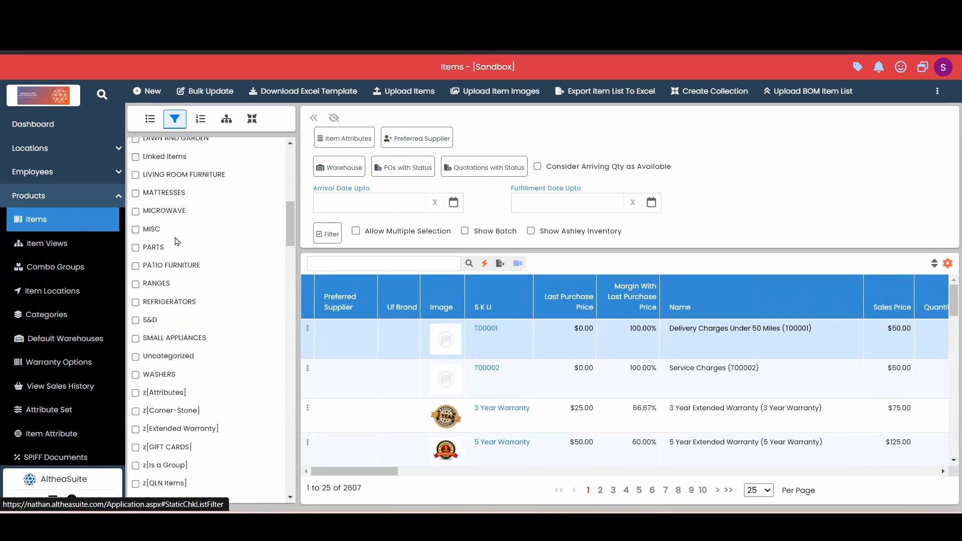
{"action": "scroll", "coordinate": [175, 243], "scroll_direction": "down", "scroll_amount": 4}
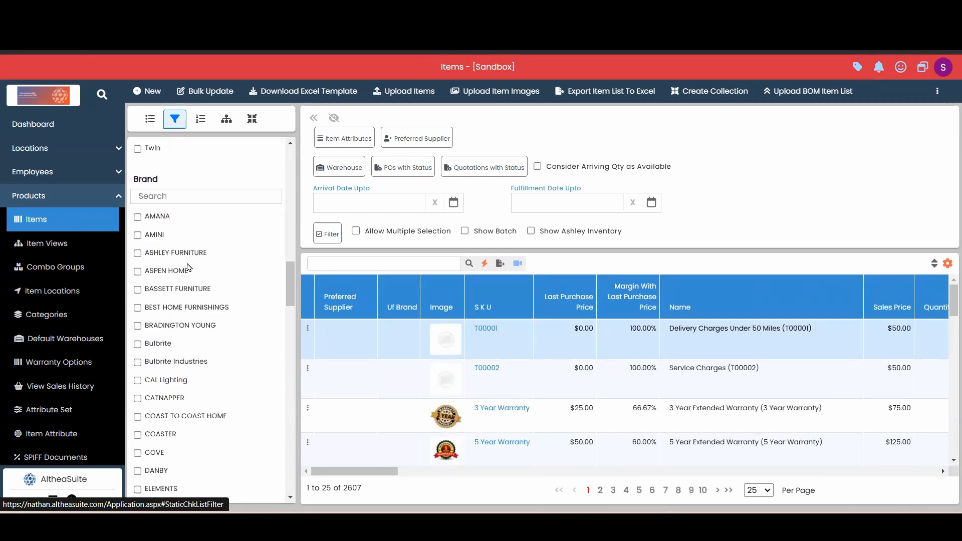
{"action": "scroll", "coordinate": [159, 231], "scroll_direction": "down", "scroll_amount": 1}
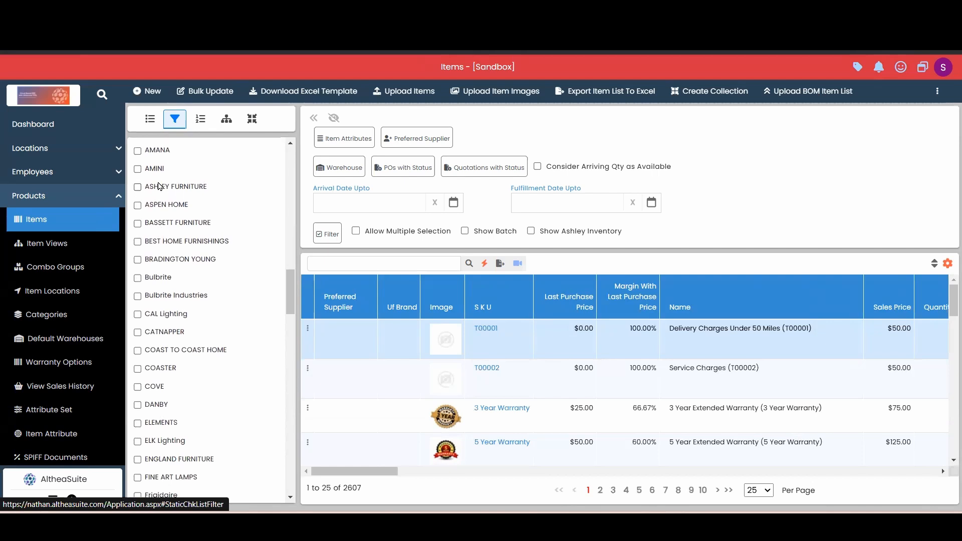
{"action": "scroll", "coordinate": [158, 201], "scroll_direction": "up", "scroll_amount": 1}
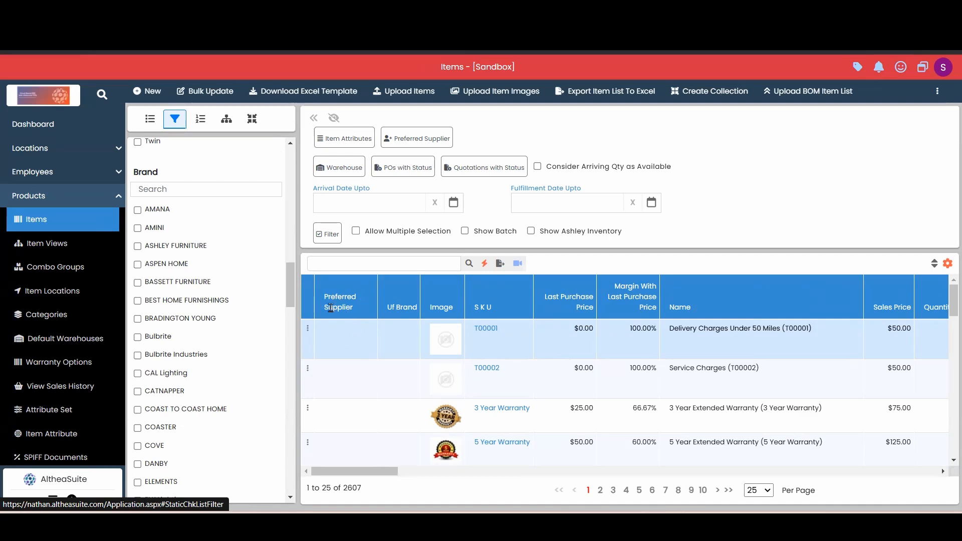
{"action": "scroll", "coordinate": [372, 349], "scroll_direction": "down", "scroll_amount": 10}
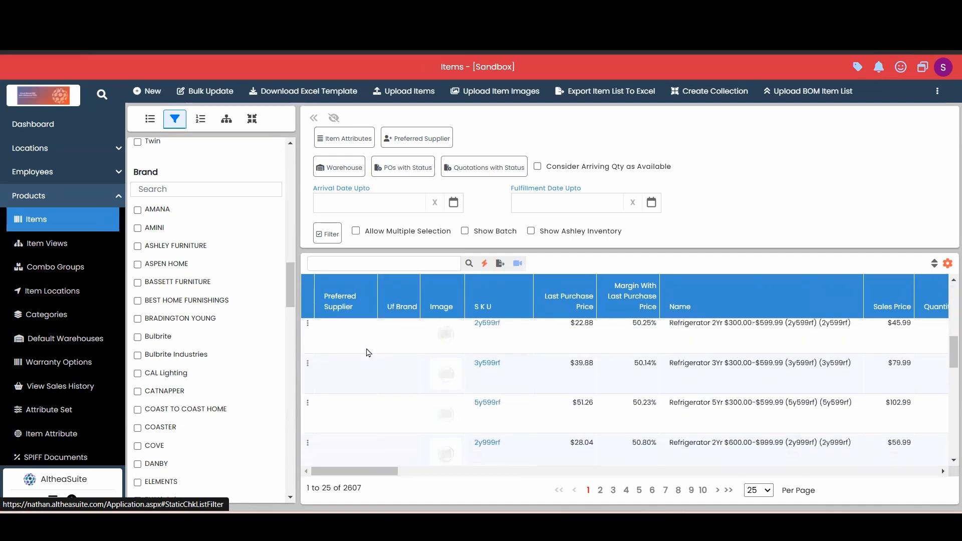
{"action": "scroll", "coordinate": [530, 398], "scroll_direction": "up", "scroll_amount": 10}
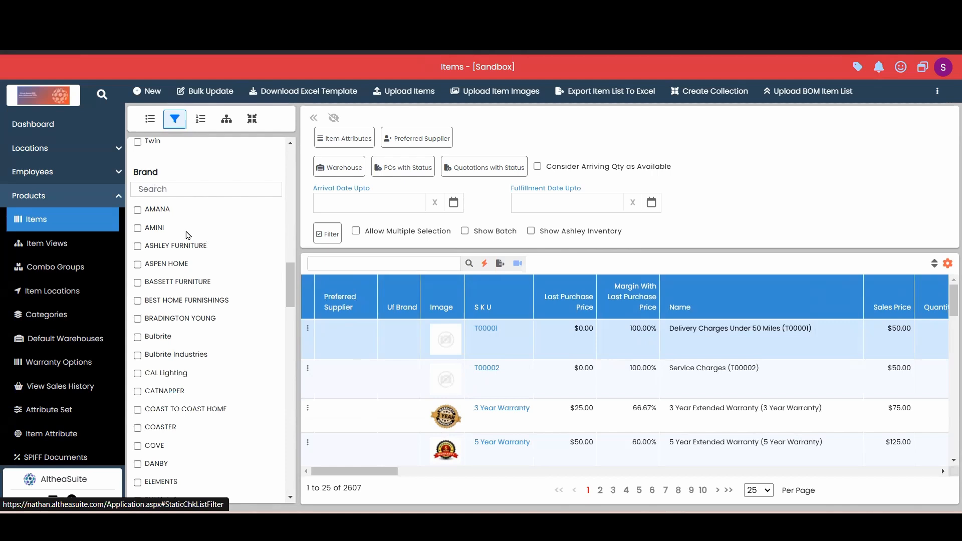
Filter the items by ASHLEY FURNITURE, and after that by ASPEN HOME only, to review their preferred suppliers.
{"action": "left_click", "coordinate": [137, 246]}
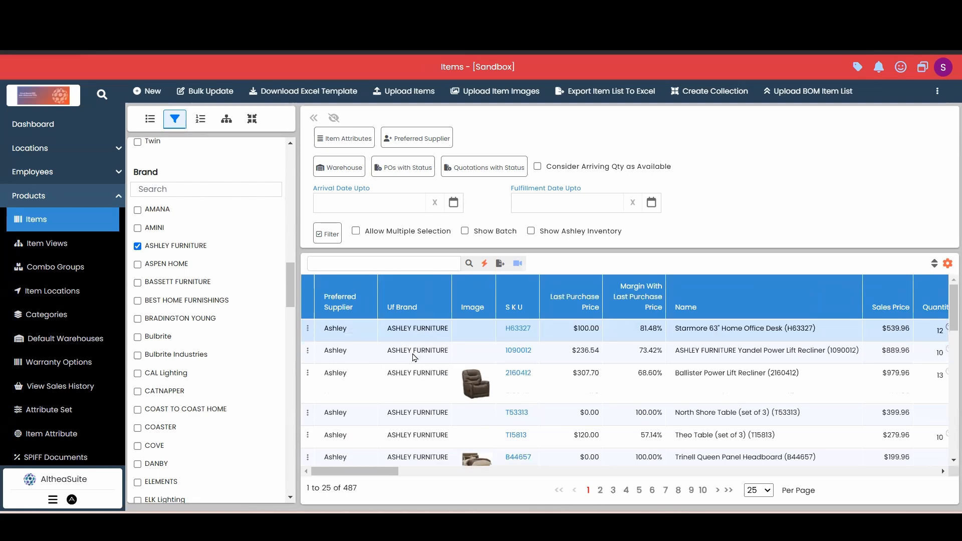
{"action": "scroll", "coordinate": [415, 357], "scroll_direction": "down", "scroll_amount": 10}
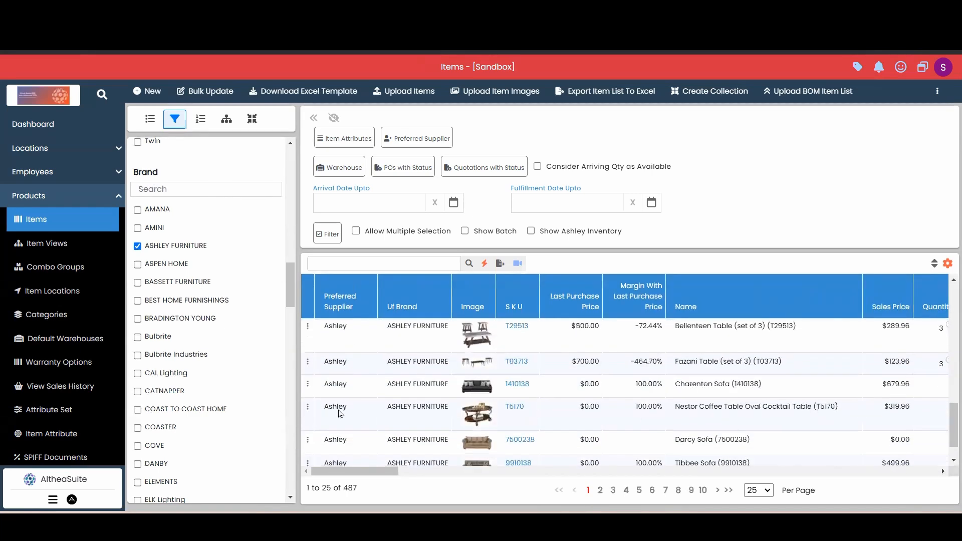
{"action": "scroll", "coordinate": [386, 346], "scroll_direction": "down", "scroll_amount": 1}
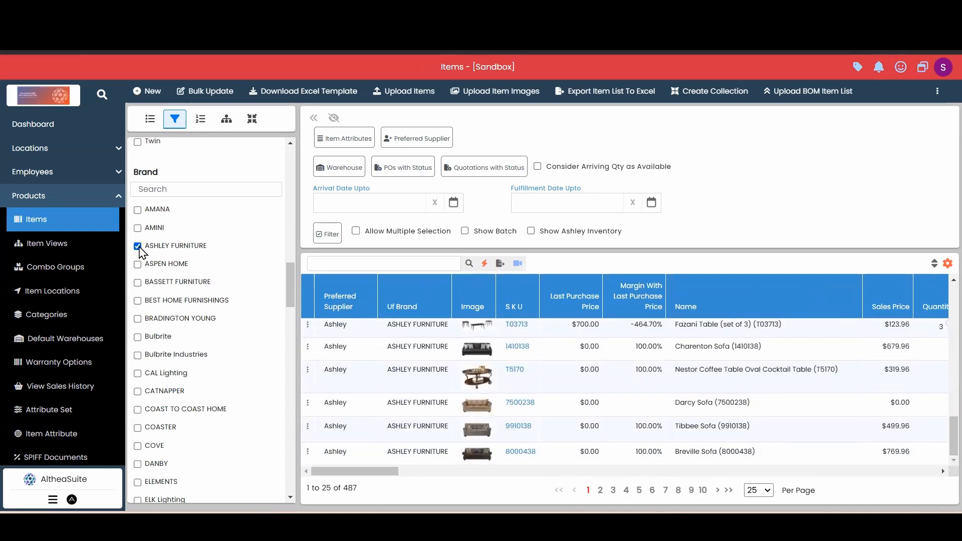
{"action": "left_click", "coordinate": [139, 246]}
{"action": "left_click", "coordinate": [138, 264]}
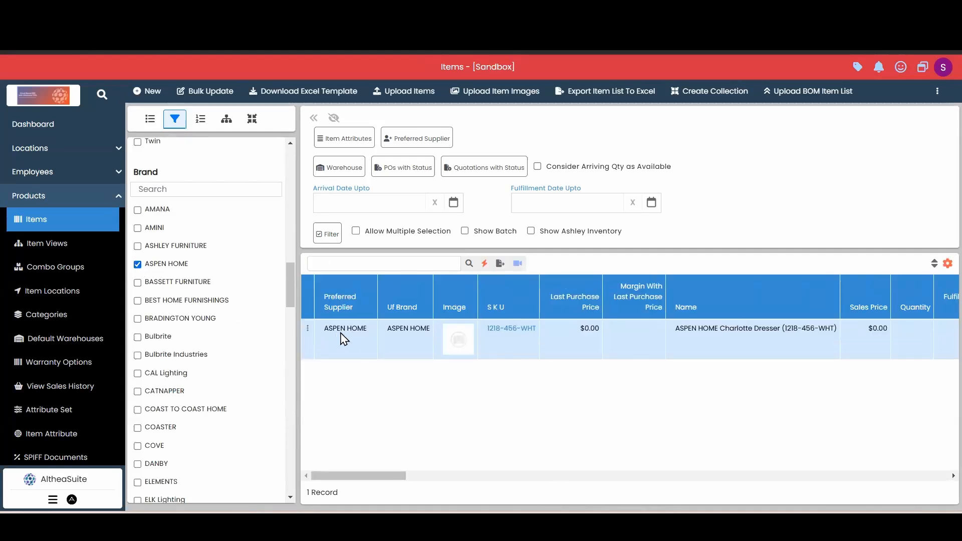
Replace the ASPEN HOME brand filter with BASSETT FURNITURE.
{"action": "left_click", "coordinate": [138, 264]}
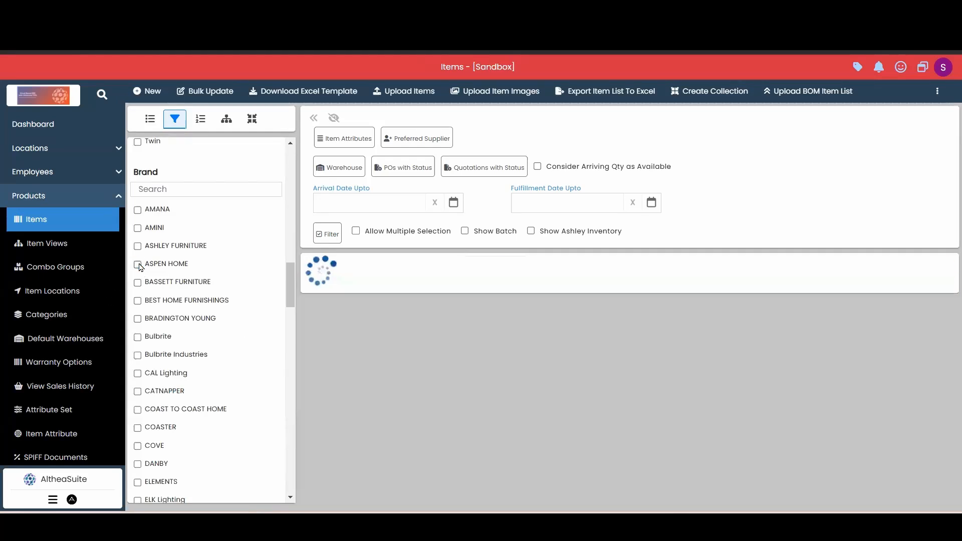
{"action": "left_click", "coordinate": [138, 283]}
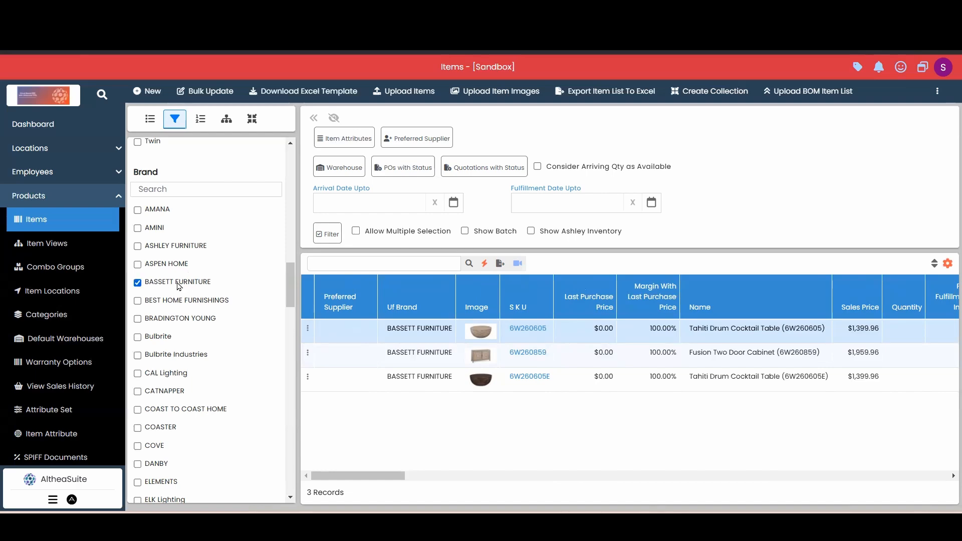
Start a bulk update, try the different item scopes, and settle on updating items matching filters.
{"action": "left_click", "coordinate": [211, 93]}
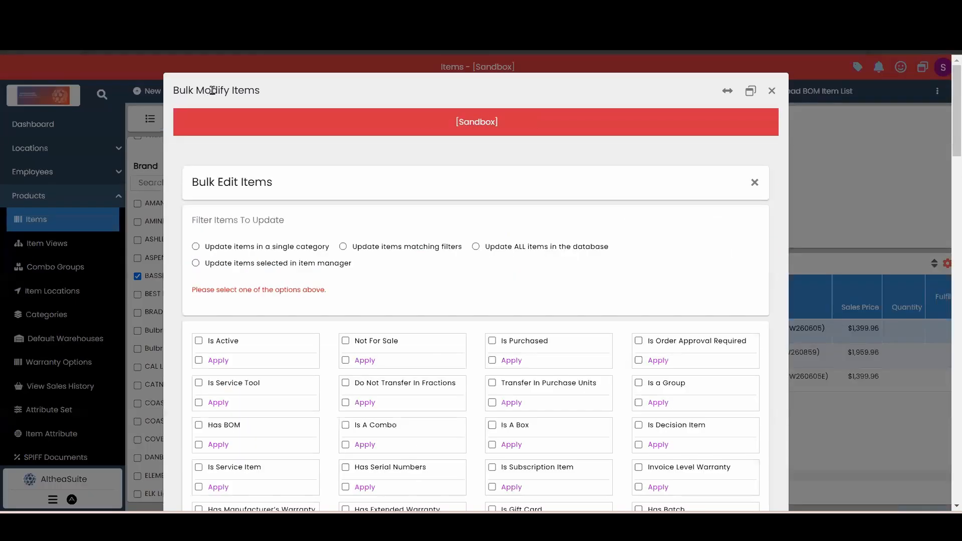
{"action": "left_click", "coordinate": [196, 264]}
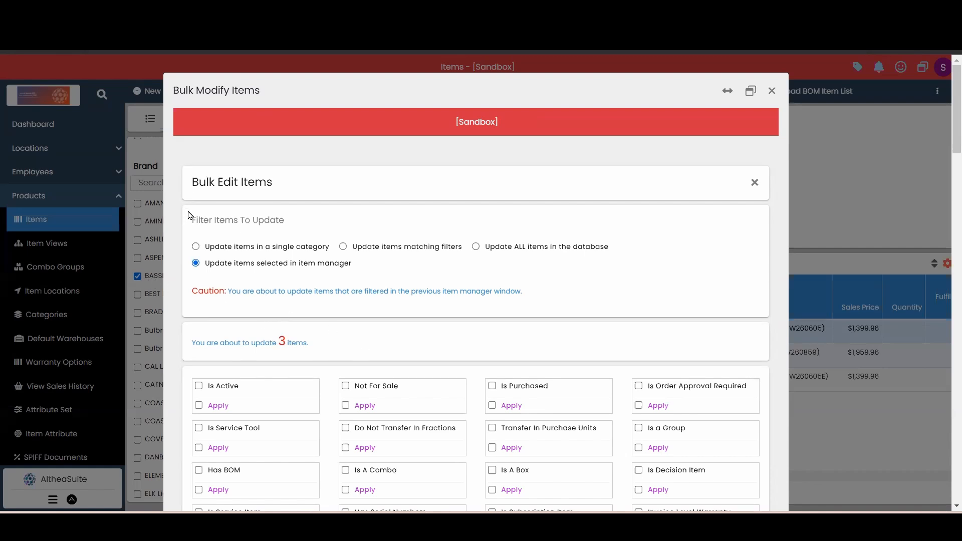
{"action": "left_click", "coordinate": [238, 249]}
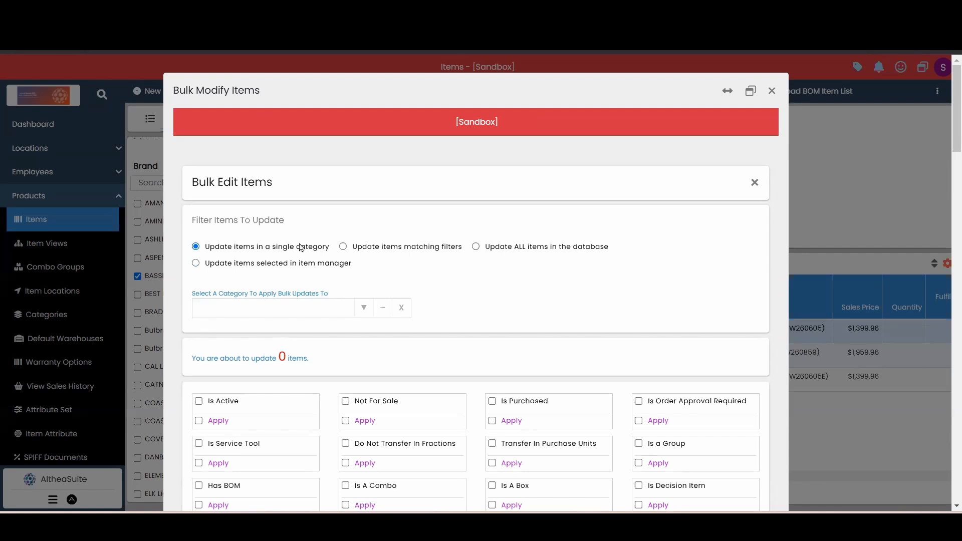
{"action": "left_click", "coordinate": [344, 248]}
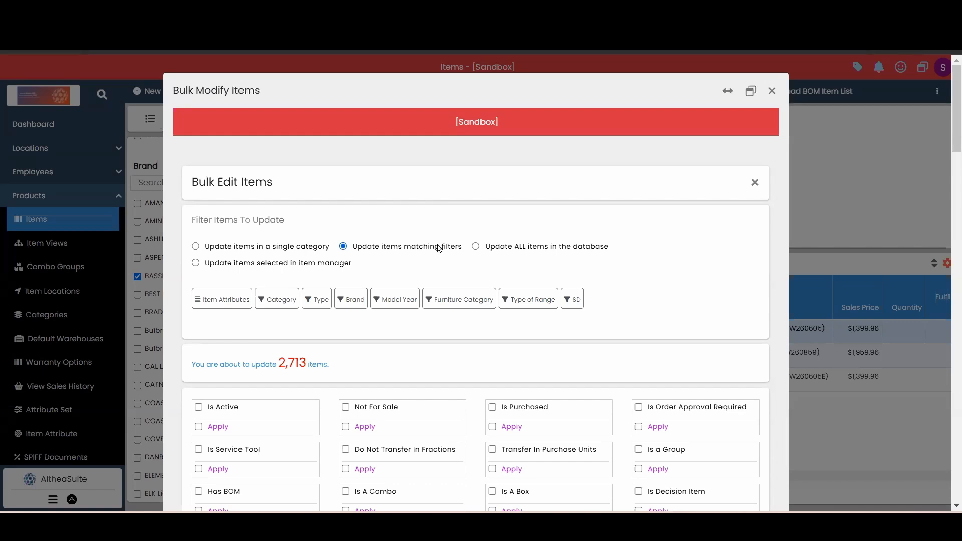
Limit the bulk update to items of the brand BASSETT FURNITURE and apply that filter.
{"action": "left_click", "coordinate": [286, 304]}
{"action": "left_click", "coordinate": [315, 326]}
{"action": "left_click", "coordinate": [353, 301]}
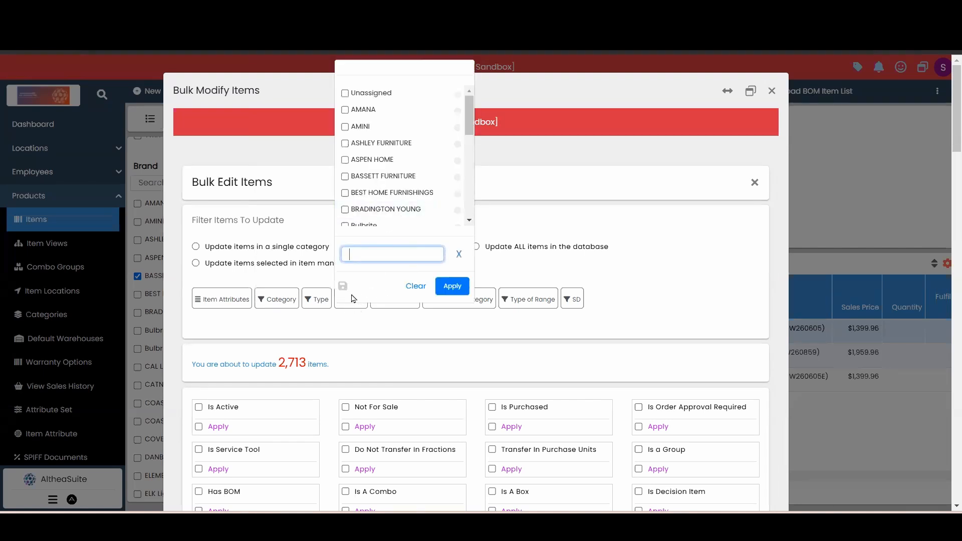
{"action": "scroll", "coordinate": [401, 163], "scroll_direction": "down", "scroll_amount": 2}
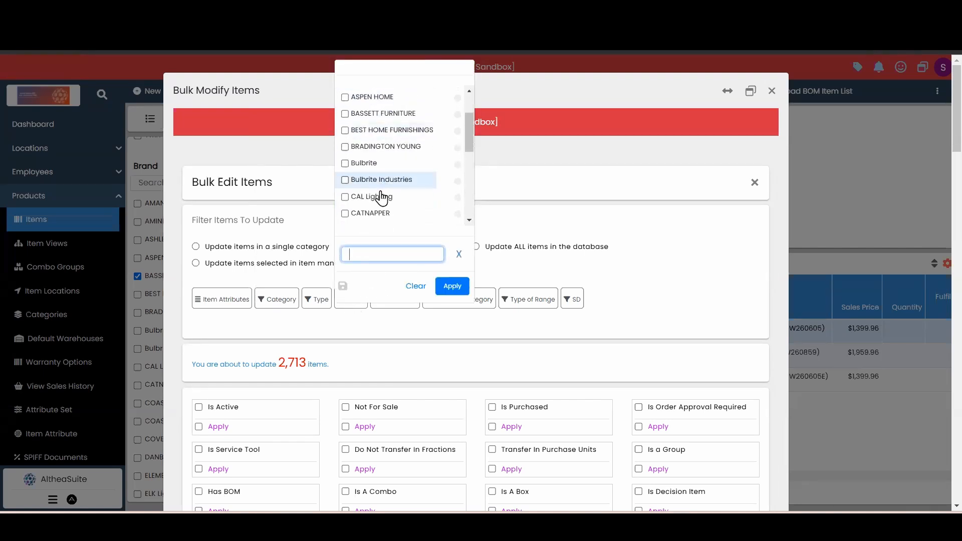
{"action": "left_click", "coordinate": [386, 115]}
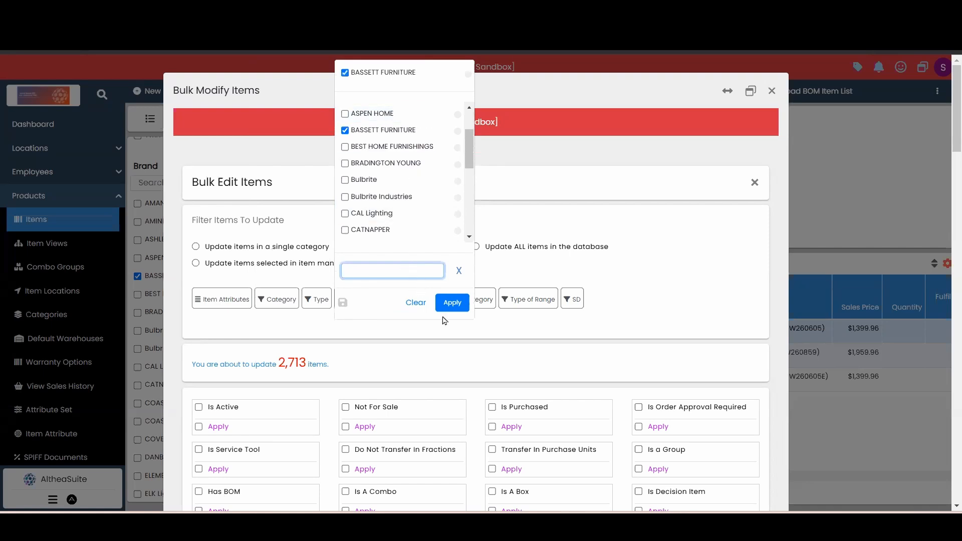
{"action": "left_click", "coordinate": [452, 304]}
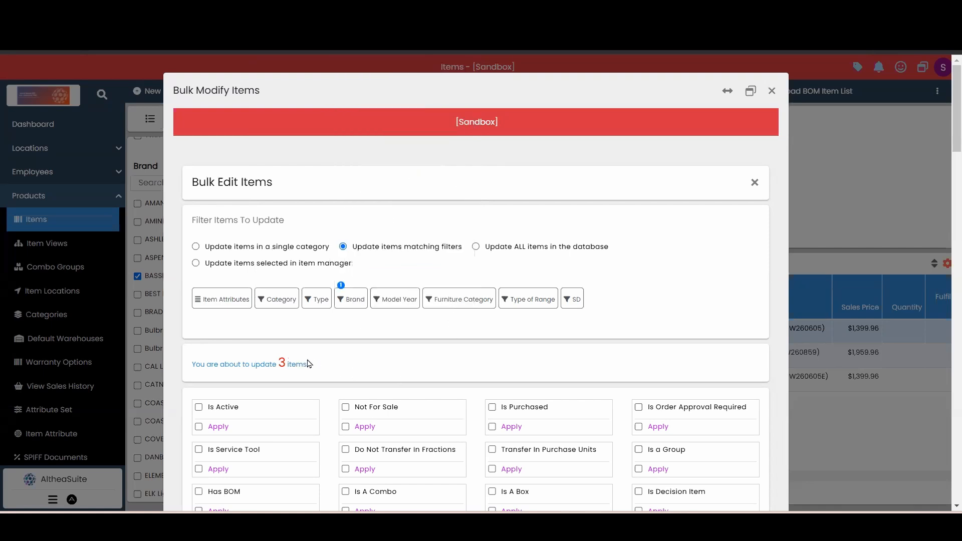
Check how many items the bulk update covers and which brand is selected in its filter.
{"action": "double_click", "coordinate": [282, 363]}
{"action": "left_click", "coordinate": [359, 370]}
{"action": "left_click", "coordinate": [353, 299]}
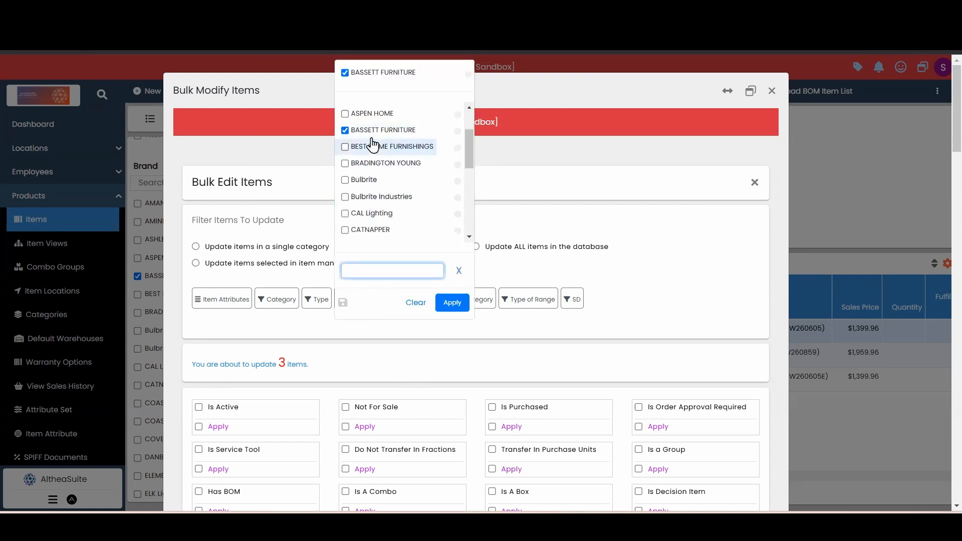
{"action": "left_click", "coordinate": [634, 278]}
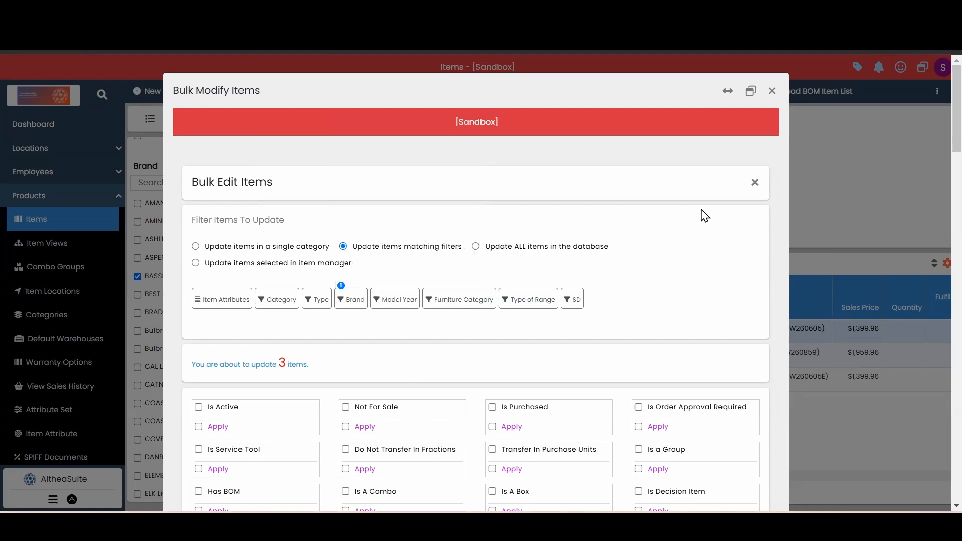
Set the Preferred Supplier in the bulk edit form to Ashley and mark that field to apply.
{"action": "scroll", "coordinate": [702, 223], "scroll_direction": "down", "scroll_amount": 10}
{"action": "scroll", "coordinate": [346, 291], "scroll_direction": "down", "scroll_amount": 8}
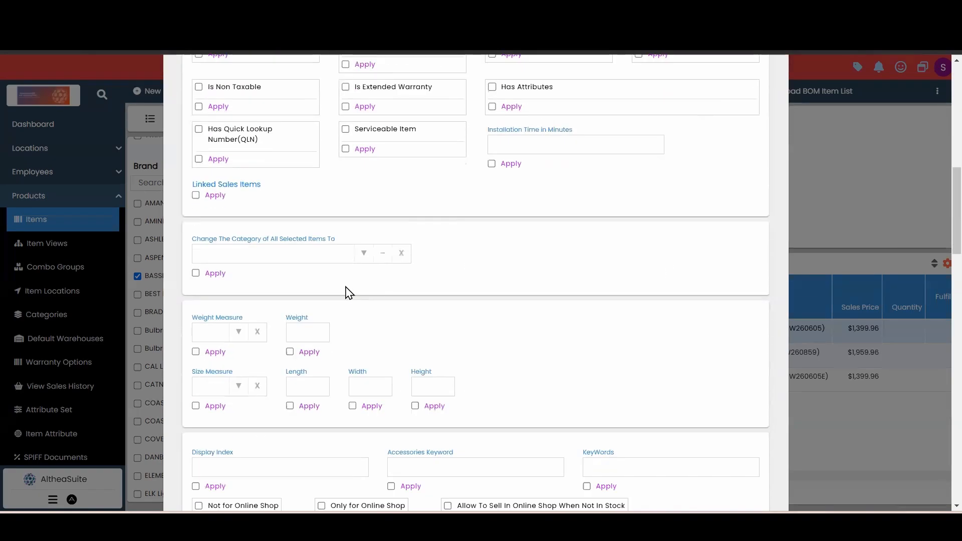
{"action": "scroll", "coordinate": [235, 369], "scroll_direction": "down", "scroll_amount": 8}
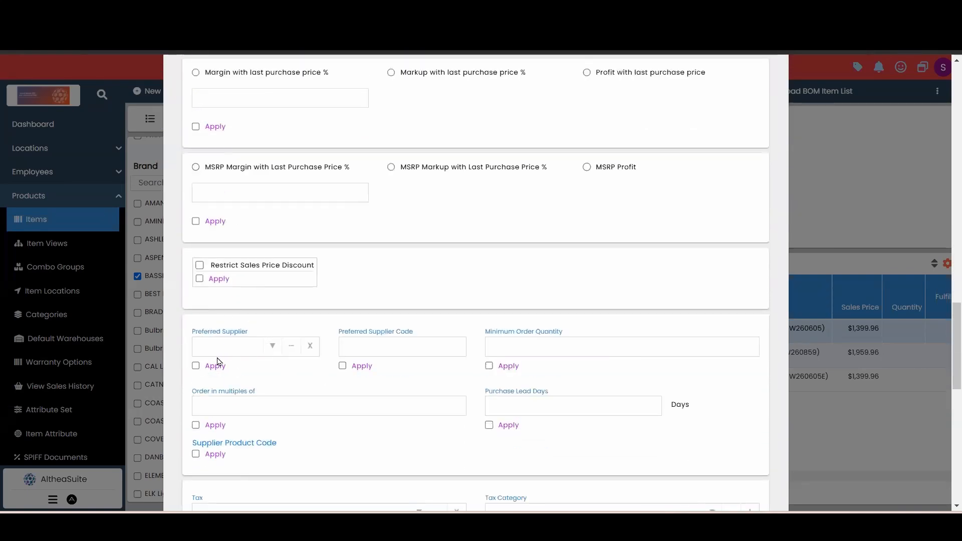
{"action": "scroll", "coordinate": [257, 361], "scroll_direction": "down", "scroll_amount": 2}
{"action": "left_click", "coordinate": [238, 283]}
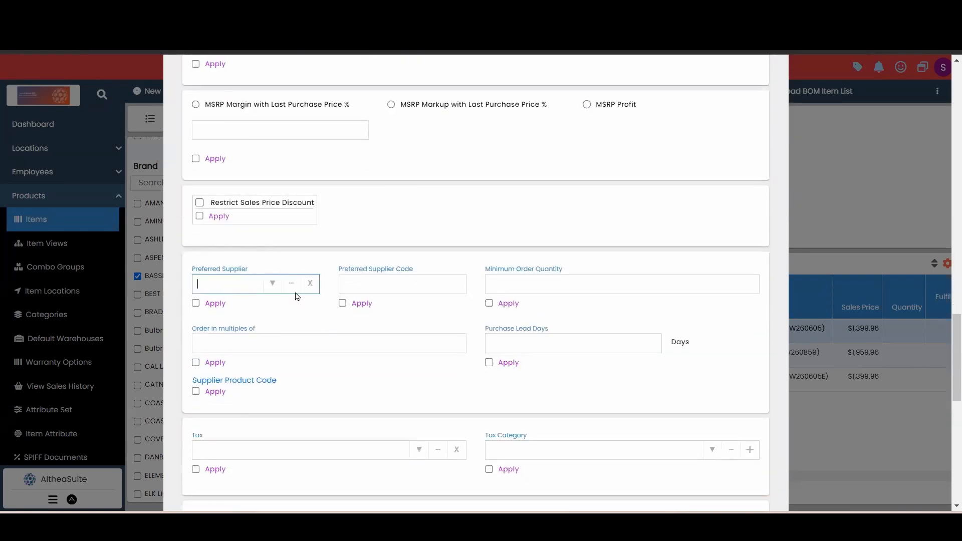
{"action": "left_click", "coordinate": [275, 287]}
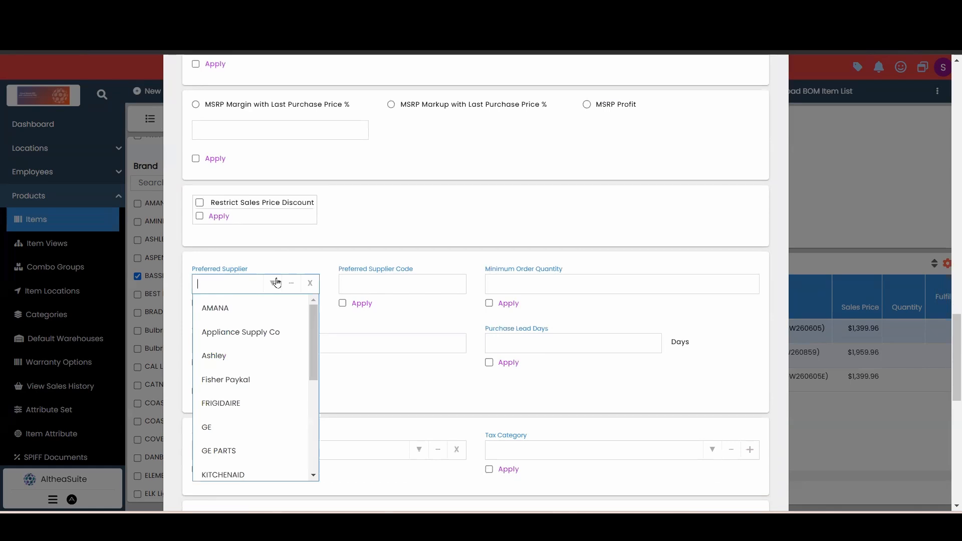
{"action": "scroll", "coordinate": [256, 371], "scroll_direction": "down", "scroll_amount": 5}
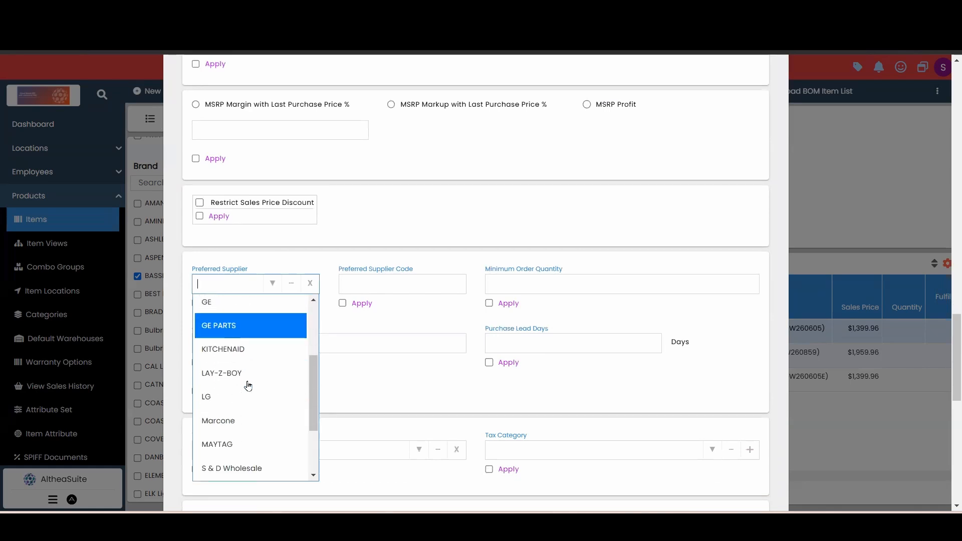
{"action": "scroll", "coordinate": [248, 386], "scroll_direction": "down", "scroll_amount": 3}
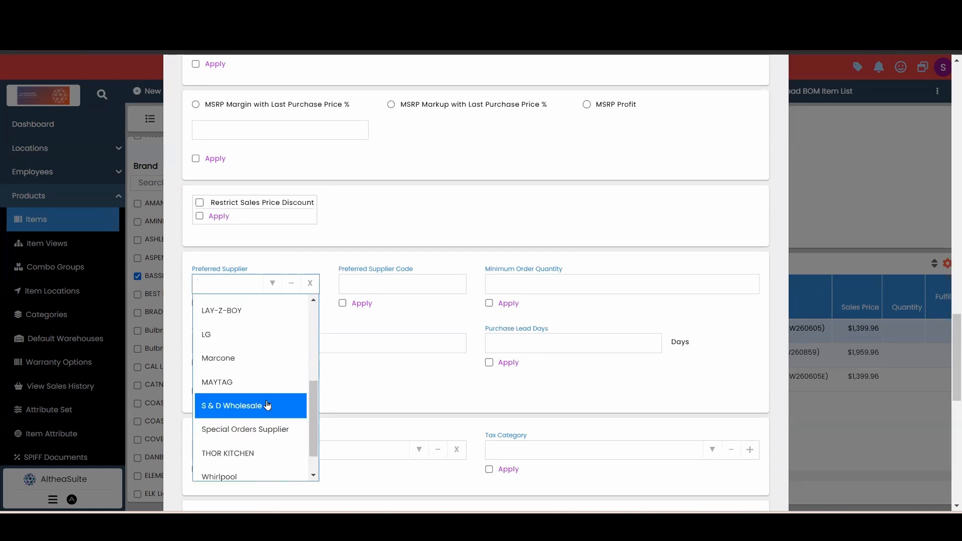
{"action": "scroll", "coordinate": [268, 404], "scroll_direction": "up", "scroll_amount": 8}
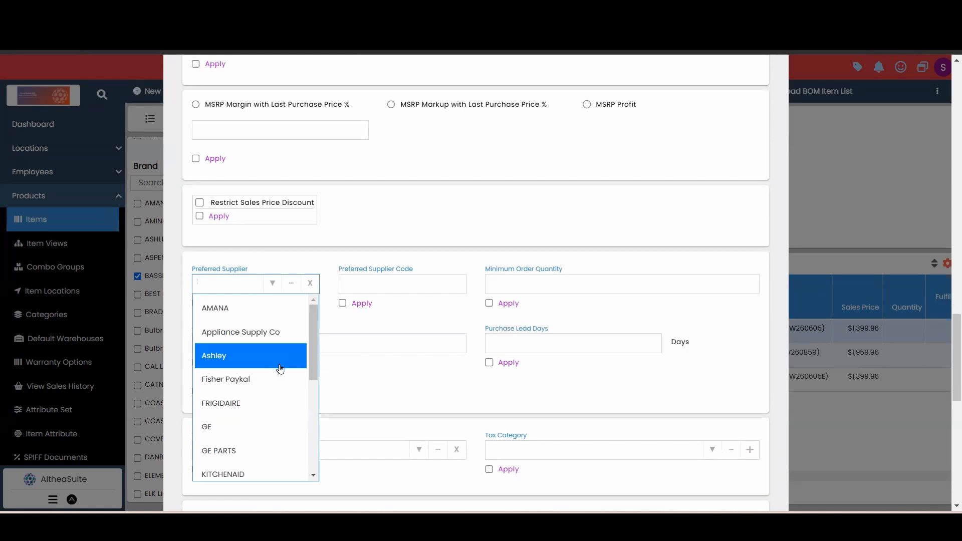
{"action": "left_click", "coordinate": [225, 360]}
{"action": "left_click", "coordinate": [196, 303]}
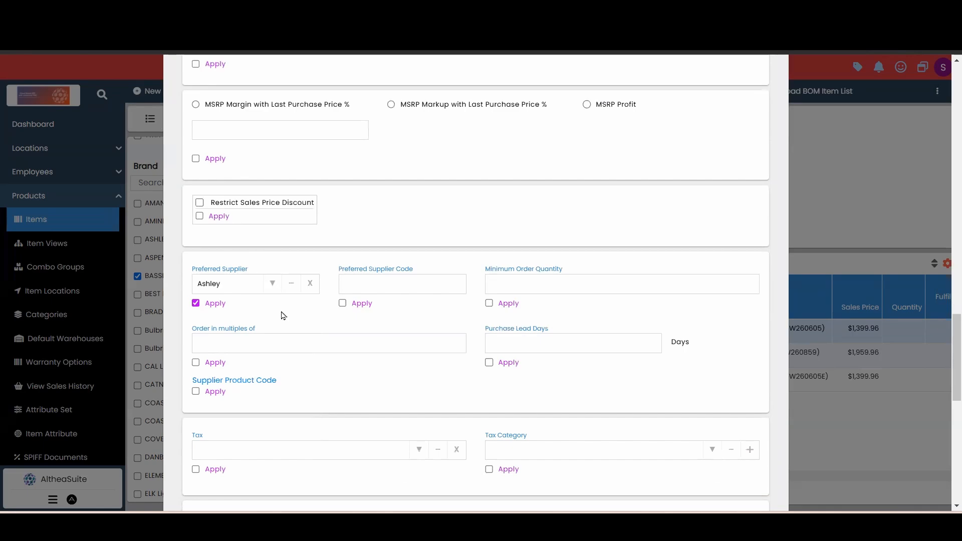
{"action": "left_click", "coordinate": [196, 304]}
Run the bulk update on the filtered items.
{"action": "scroll", "coordinate": [364, 305], "scroll_direction": "down", "scroll_amount": 10}
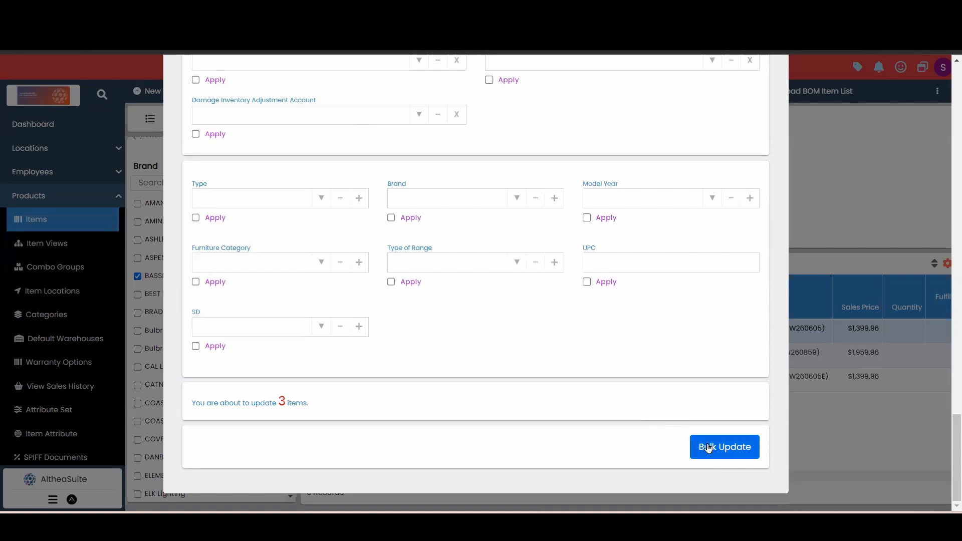
{"action": "left_click", "coordinate": [729, 447]}
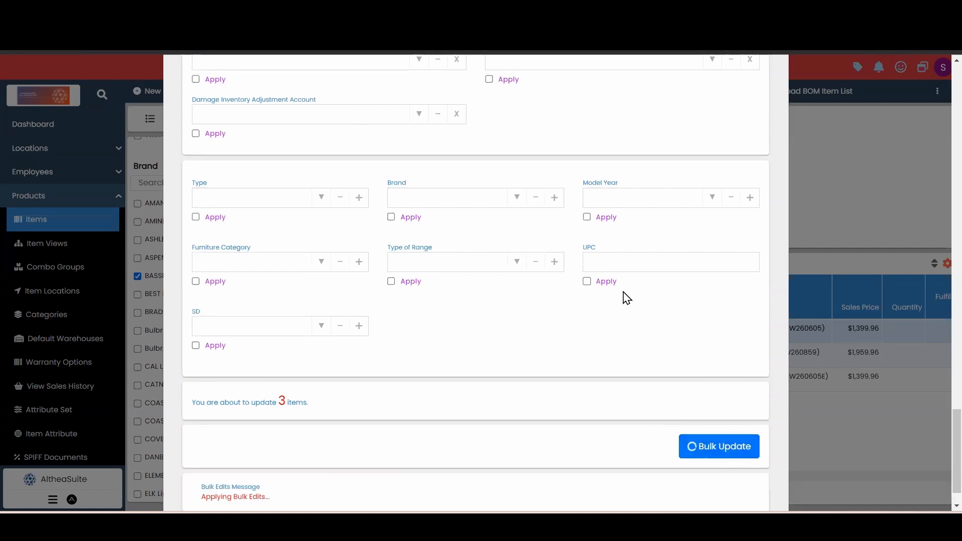
Dismiss the bulk update's completion message and bulk edit window, and refresh the item list.
{"action": "scroll", "coordinate": [623, 296], "scroll_direction": "down", "scroll_amount": 1}
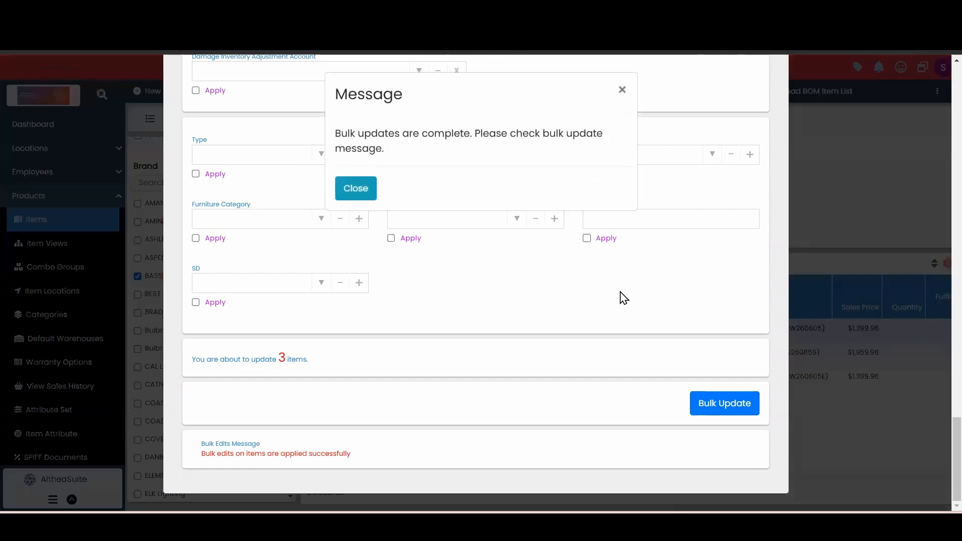
{"action": "left_click", "coordinate": [358, 187]}
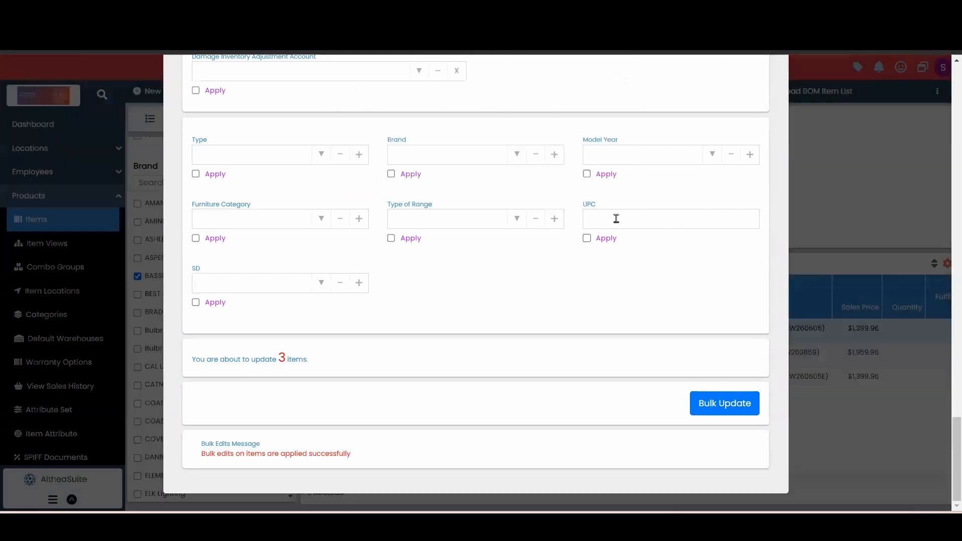
{"action": "scroll", "coordinate": [706, 215], "scroll_direction": "up", "scroll_amount": 10}
{"action": "scroll", "coordinate": [700, 209], "scroll_direction": "up", "scroll_amount": 15}
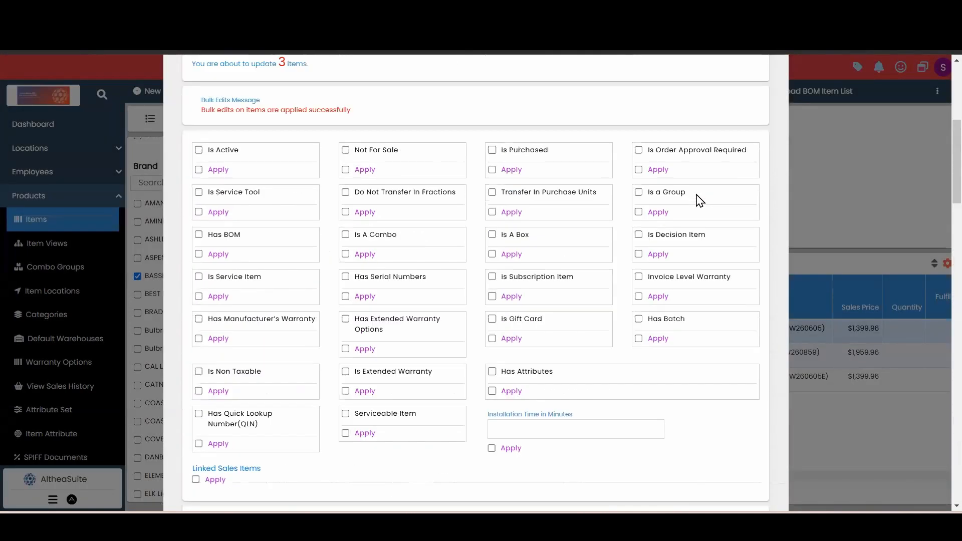
{"action": "left_click", "coordinate": [776, 92]}
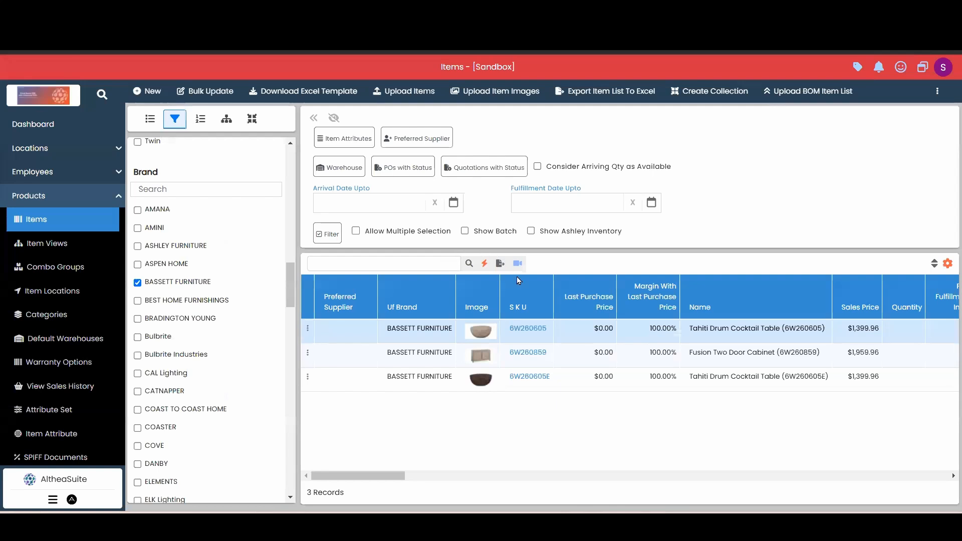
{"action": "left_click", "coordinate": [470, 263]}
Filter the item list by the brand KITCHENAID instead of BASSETT FURNITURE and sort it by Preferred Supplier in descending order.
{"action": "left_click", "coordinate": [189, 282]}
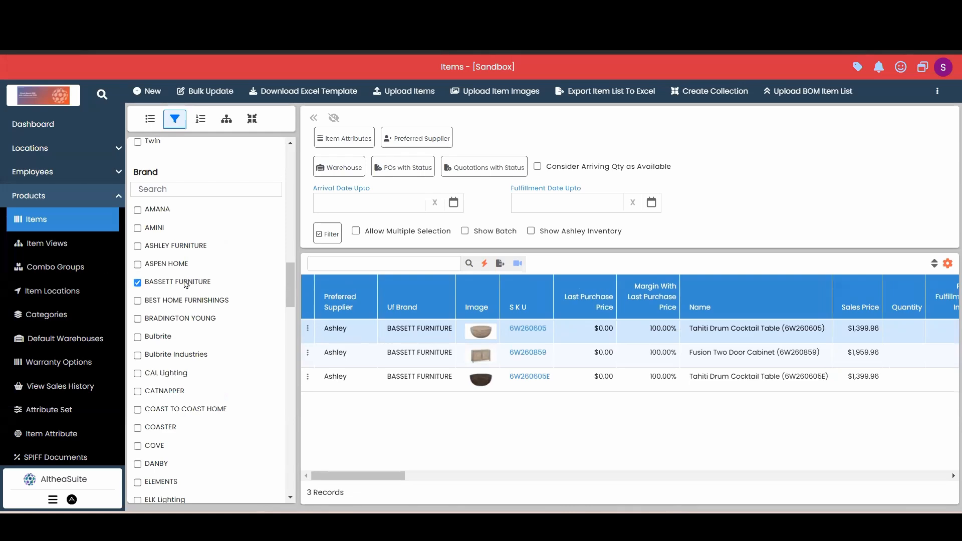
{"action": "scroll", "coordinate": [194, 330], "scroll_direction": "down", "scroll_amount": 4}
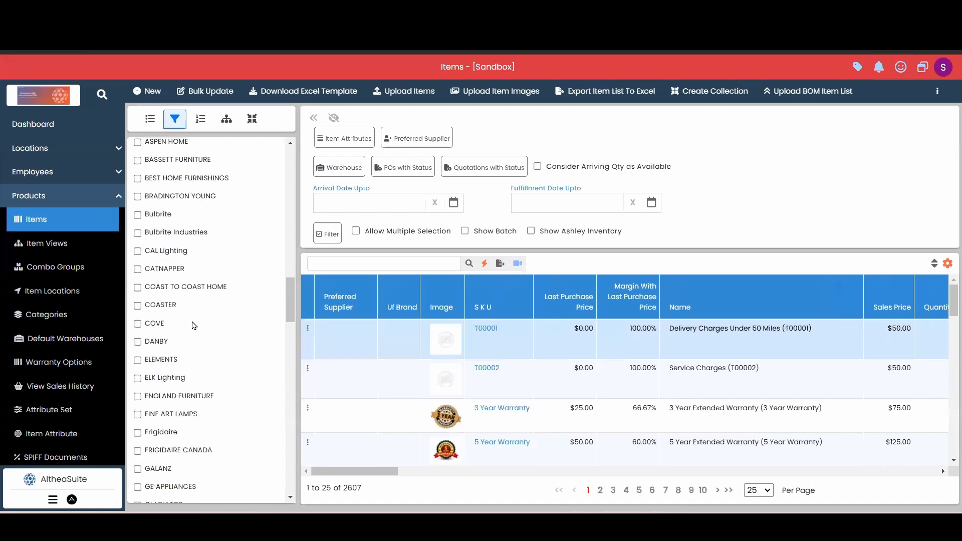
{"action": "scroll", "coordinate": [194, 326], "scroll_direction": "down", "scroll_amount": 4}
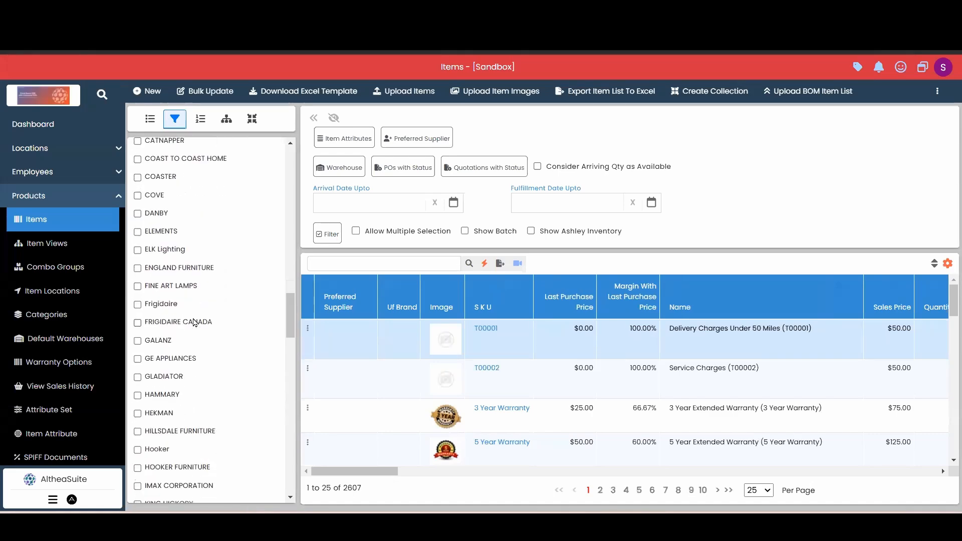
{"action": "scroll", "coordinate": [216, 368], "scroll_direction": "down", "scroll_amount": 1}
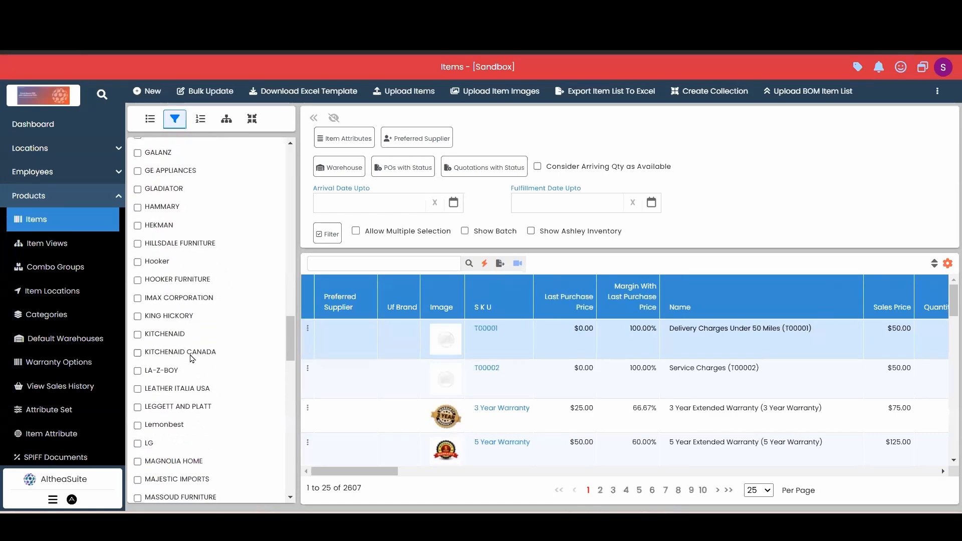
{"action": "left_click", "coordinate": [172, 337]}
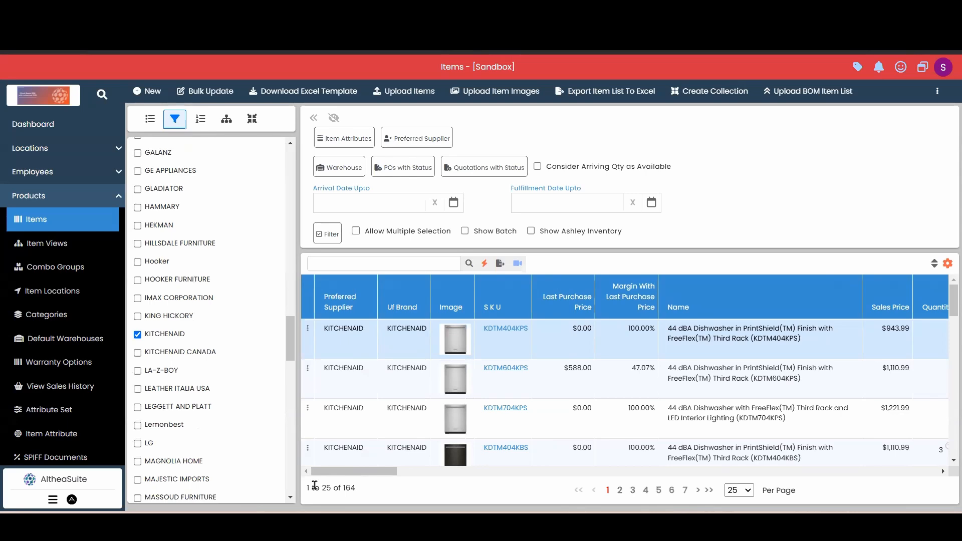
{"action": "left_click", "coordinate": [347, 300]}
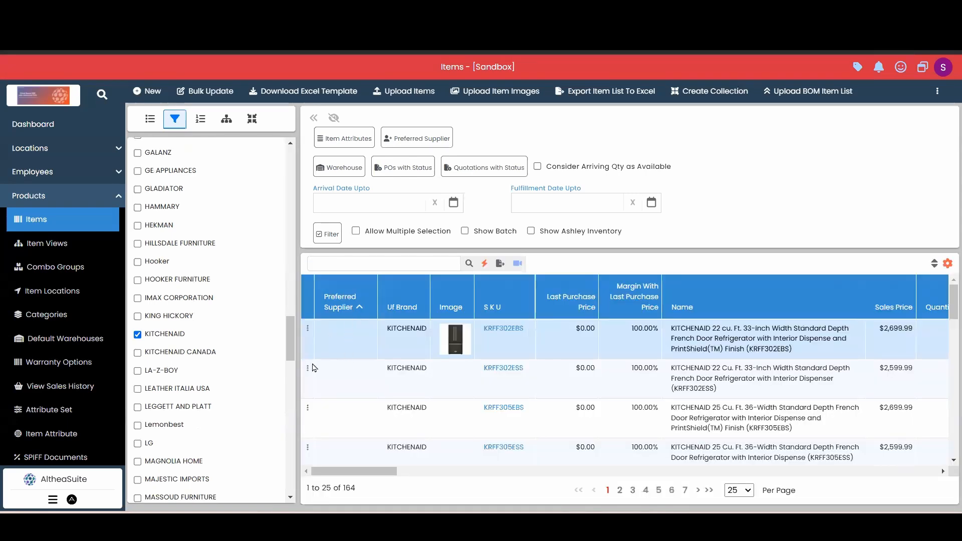
{"action": "left_click", "coordinate": [344, 302]}
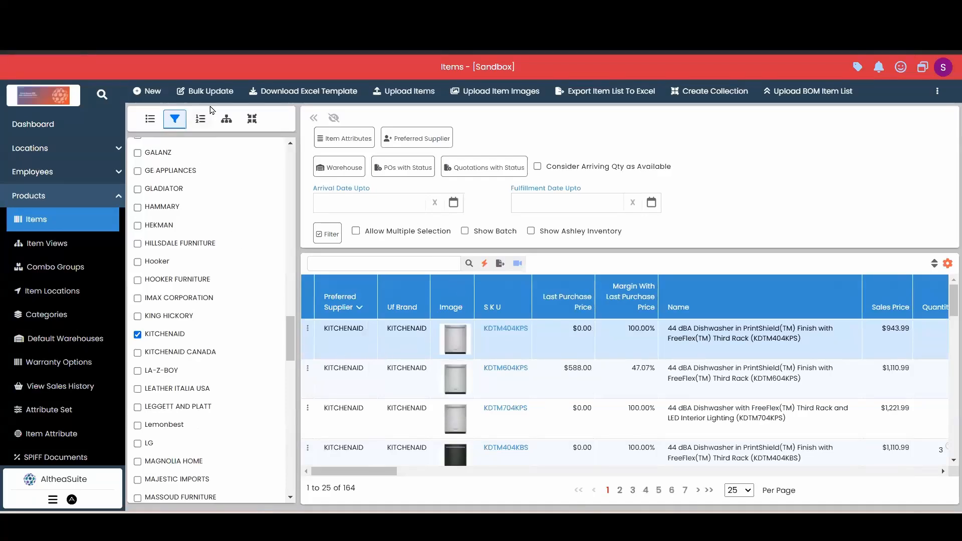
Start a bulk update for items matching filters and limit it to the brand KITCHENAID.
{"action": "left_click", "coordinate": [203, 91]}
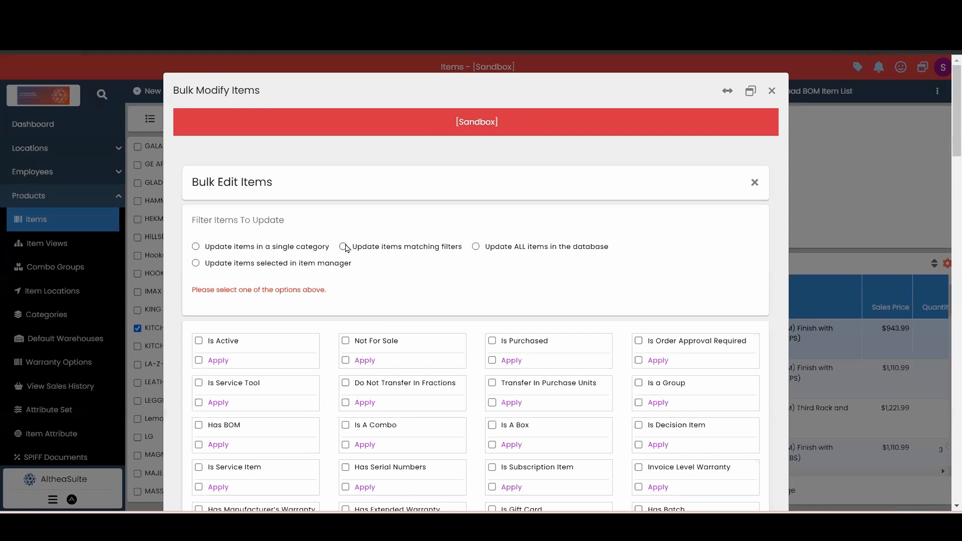
{"action": "left_click", "coordinate": [344, 247]}
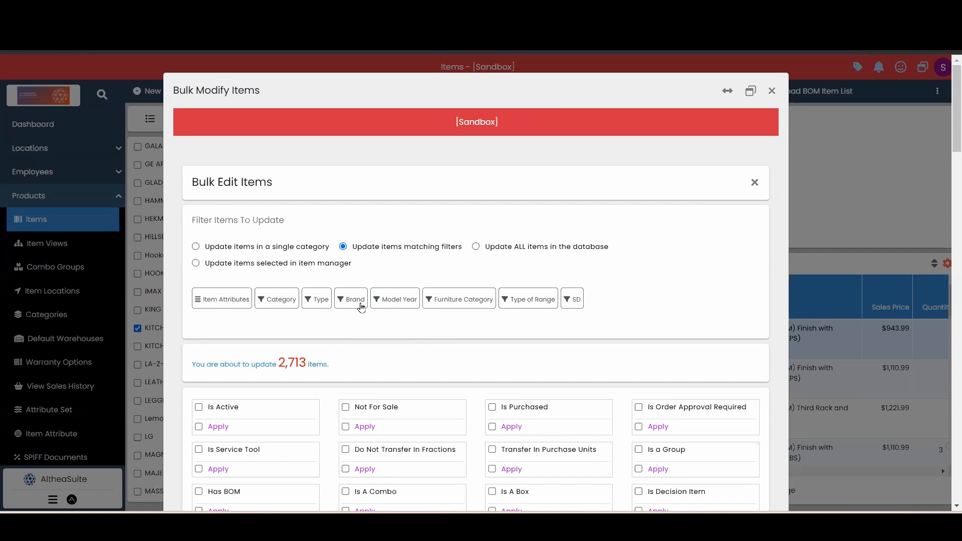
{"action": "left_click", "coordinate": [361, 305]}
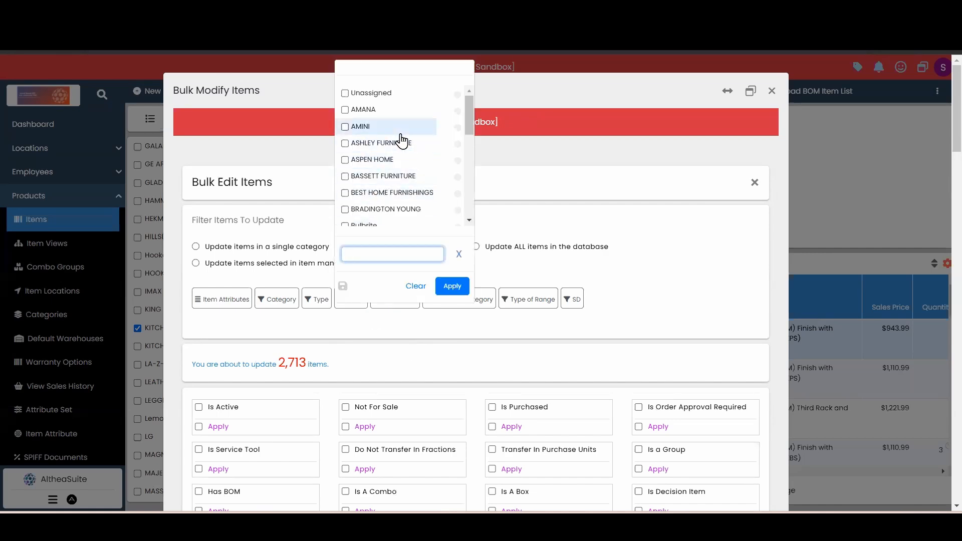
{"action": "scroll", "coordinate": [401, 141], "scroll_direction": "down", "scroll_amount": 6}
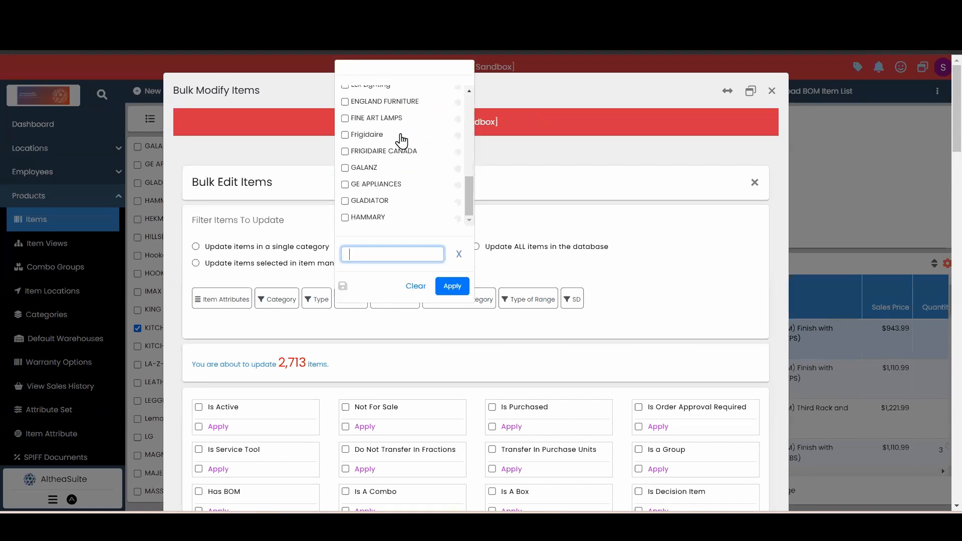
{"action": "scroll", "coordinate": [396, 150], "scroll_direction": "down", "scroll_amount": 1}
{"action": "scroll", "coordinate": [381, 321], "scroll_direction": "down", "scroll_amount": 1}
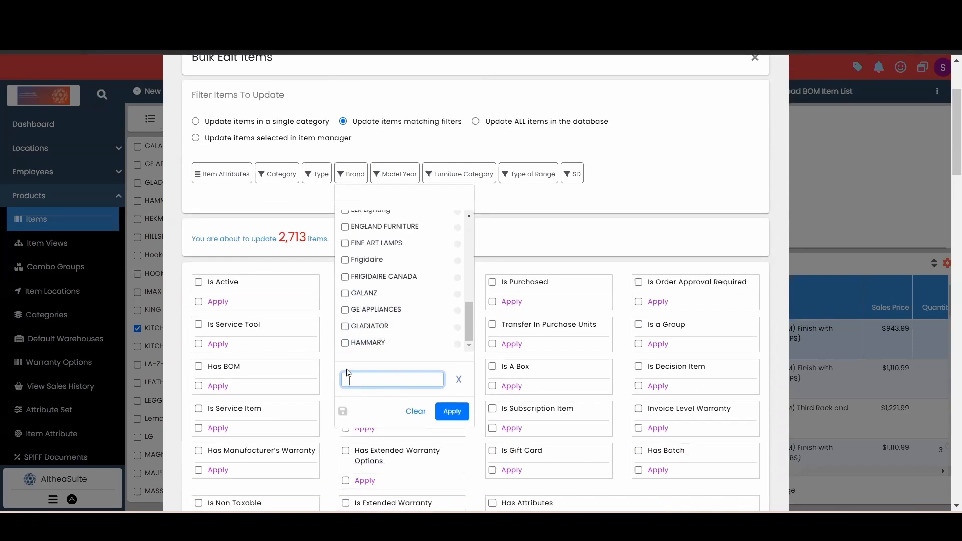
{"action": "type", "text": "kit"}
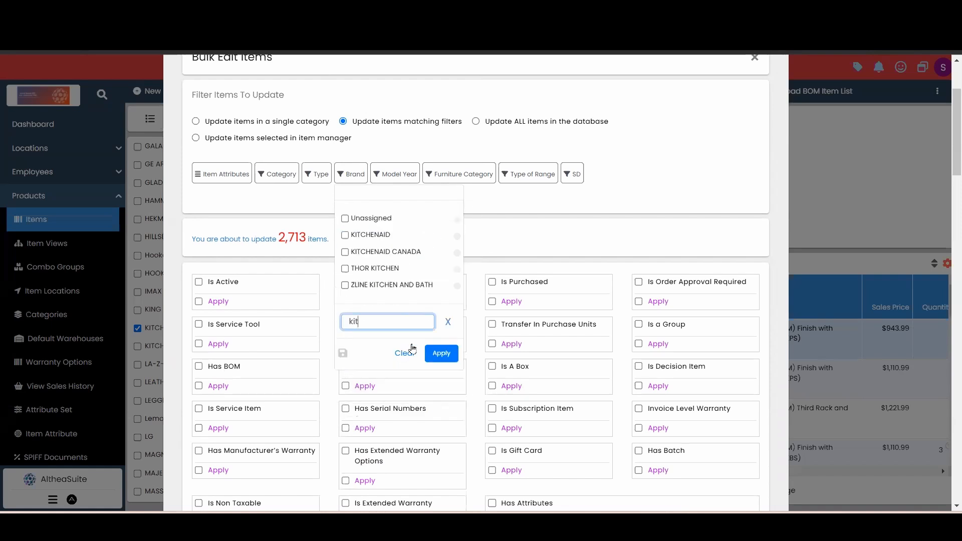
{"action": "left_click", "coordinate": [376, 240]}
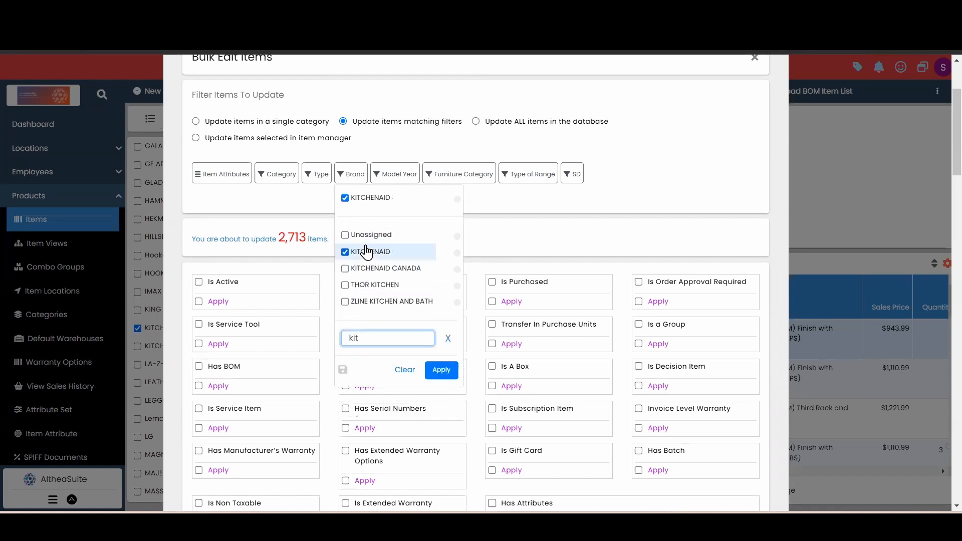
{"action": "left_click", "coordinate": [445, 371]}
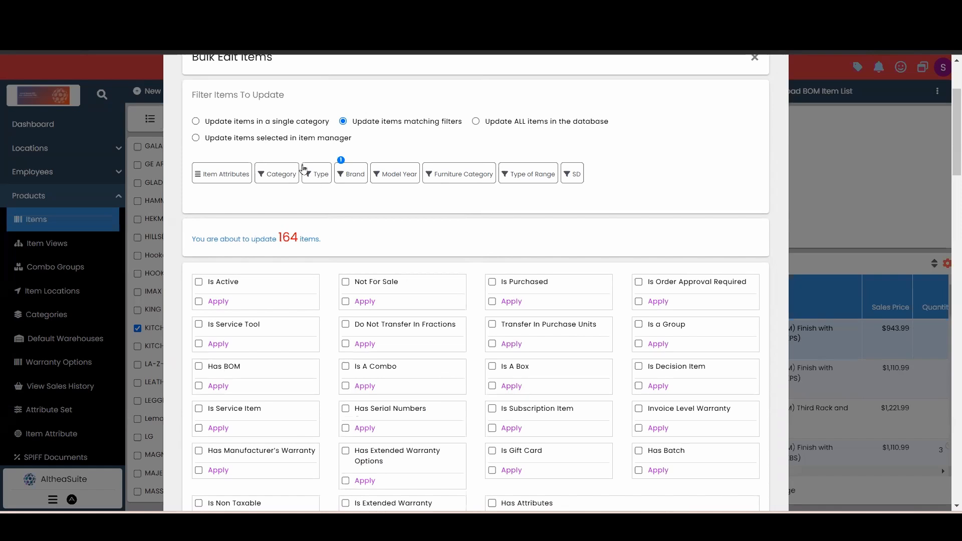
{"action": "double_click", "coordinate": [279, 237]}
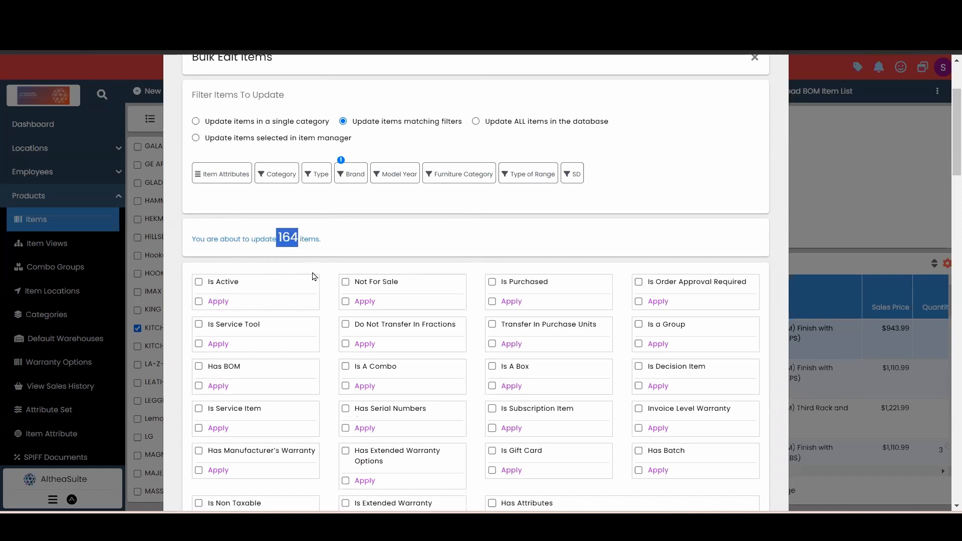
{"action": "left_click", "coordinate": [434, 235]}
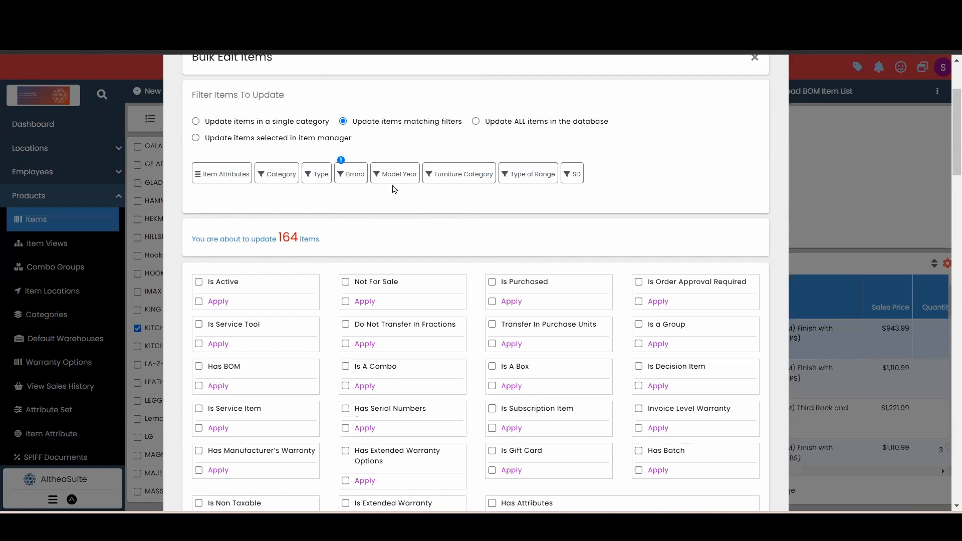
Set the Preferred Supplier in the bulk edit form to Whirlpool and mark that field to apply.
{"action": "scroll", "coordinate": [390, 225], "scroll_direction": "down", "scroll_amount": 7}
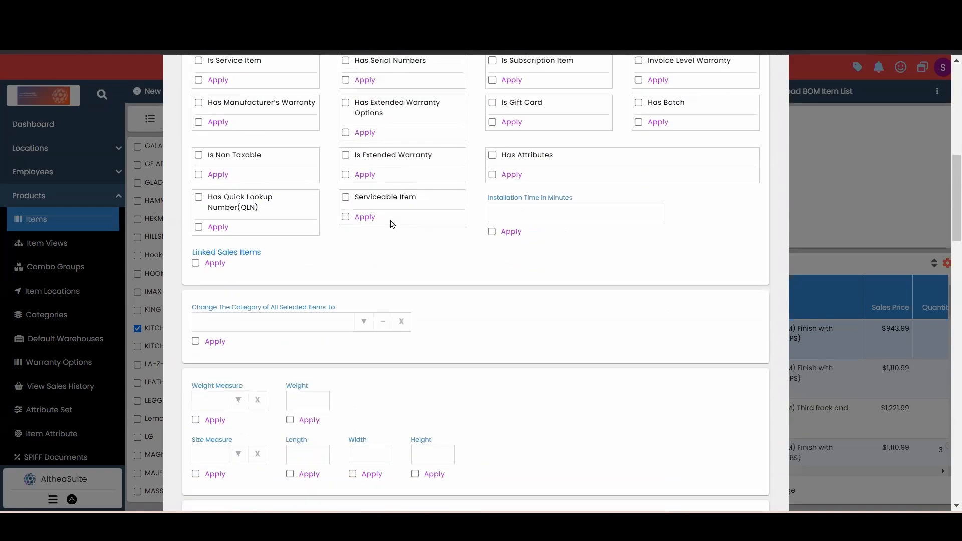
{"action": "scroll", "coordinate": [393, 224], "scroll_direction": "down", "scroll_amount": 4}
{"action": "scroll", "coordinate": [247, 171], "scroll_direction": "down", "scroll_amount": 8}
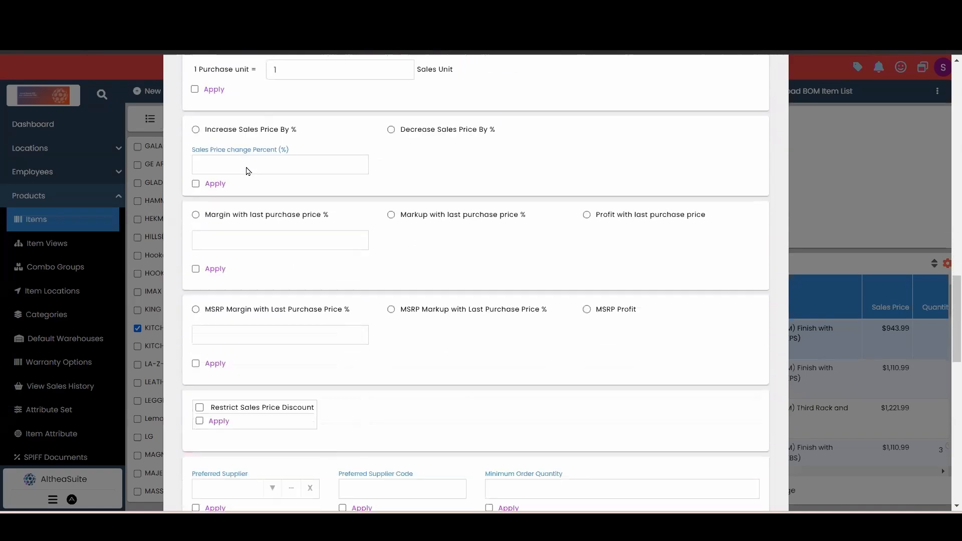
{"action": "scroll", "coordinate": [247, 171], "scroll_direction": "down", "scroll_amount": 5}
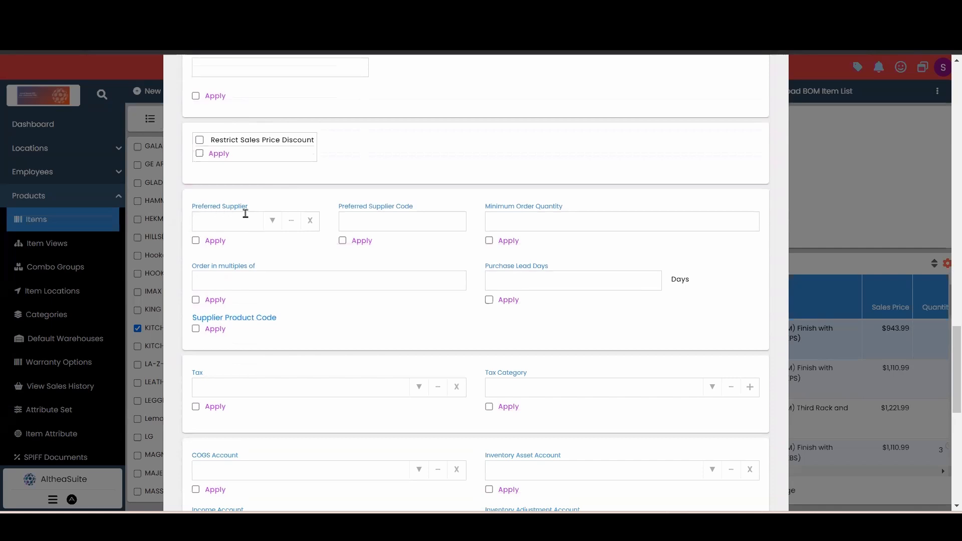
{"action": "left_click", "coordinate": [272, 221]}
{"action": "scroll", "coordinate": [247, 291], "scroll_direction": "down", "scroll_amount": 5}
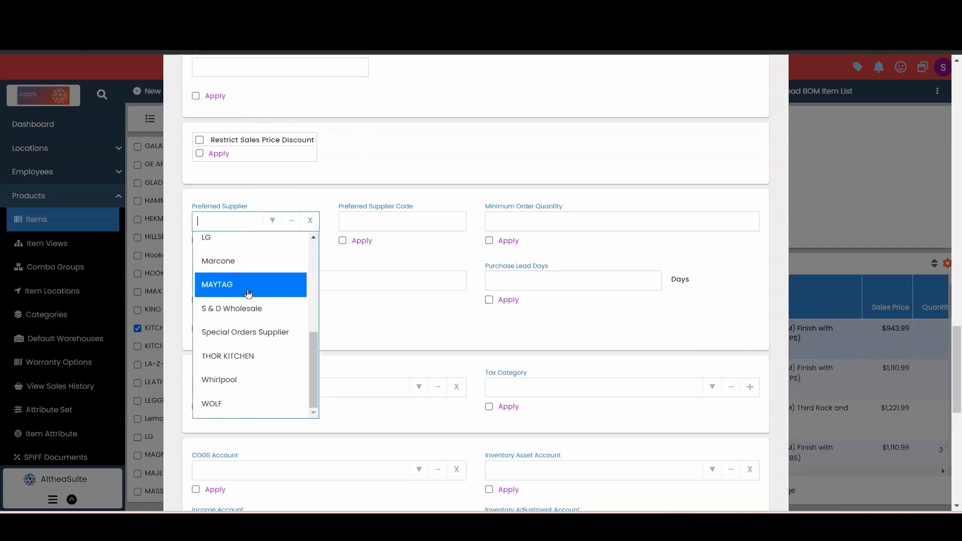
{"action": "left_click", "coordinate": [229, 380]}
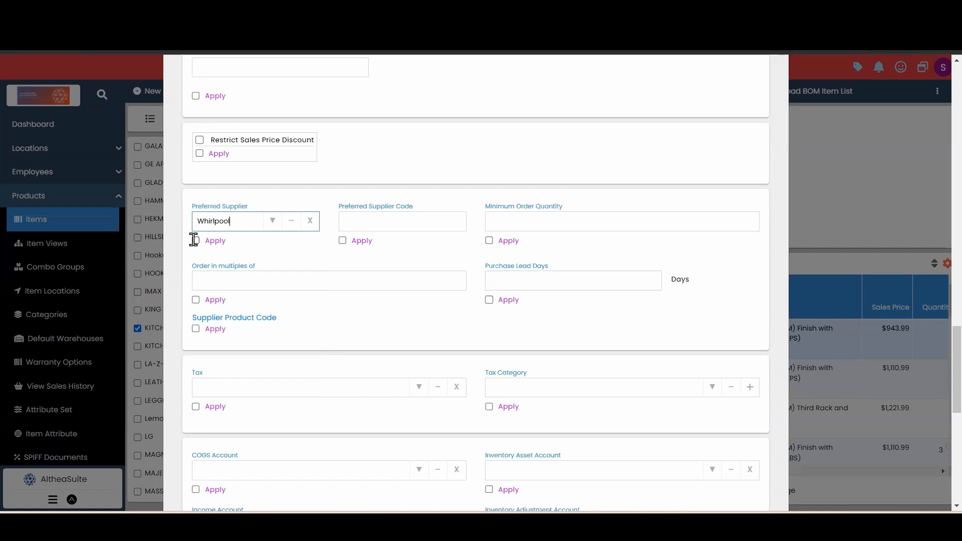
{"action": "scroll", "coordinate": [619, 351], "scroll_direction": "down", "scroll_amount": 5}
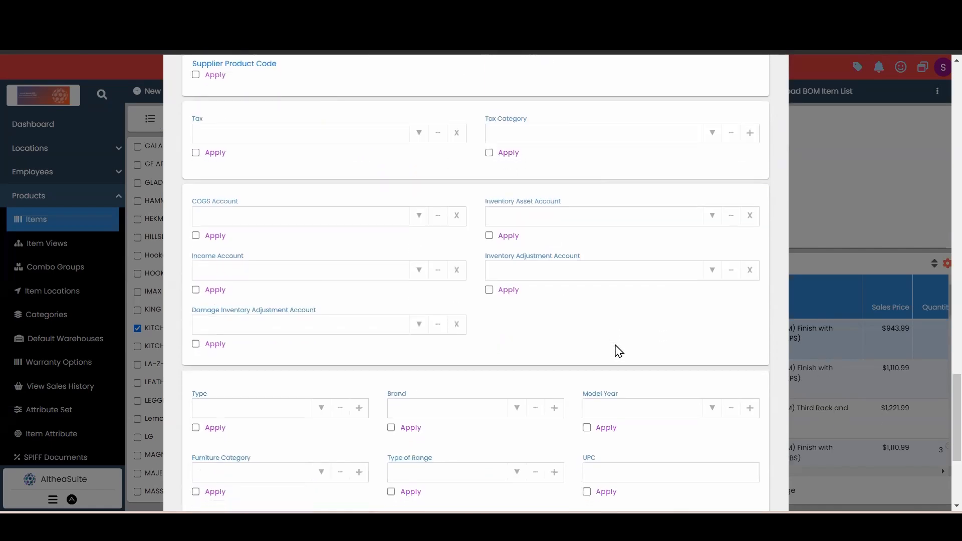
{"action": "scroll", "coordinate": [619, 351], "scroll_direction": "down", "scroll_amount": 4}
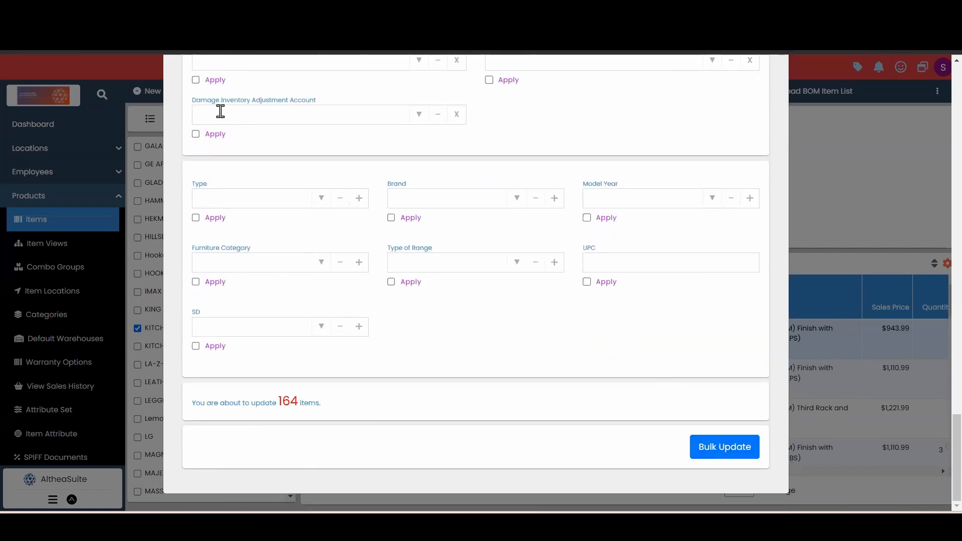
{"action": "scroll", "coordinate": [315, 224], "scroll_direction": "up", "scroll_amount": 7}
{"action": "scroll", "coordinate": [320, 227], "scroll_direction": "up", "scroll_amount": 2}
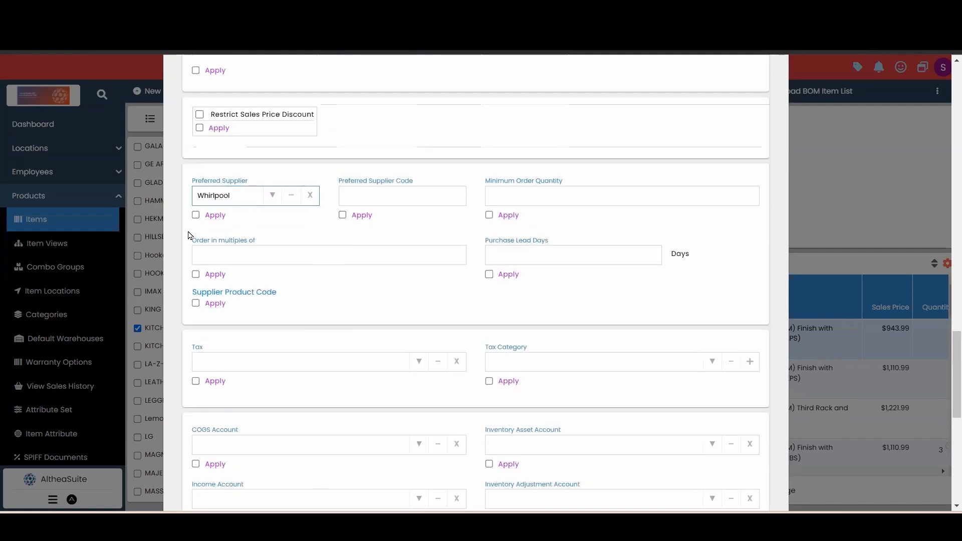
{"action": "left_click", "coordinate": [196, 216]}
Run the bulk update on the KITCHENAID items and dismiss the completion message.
{"action": "scroll", "coordinate": [446, 254], "scroll_direction": "down", "scroll_amount": 1}
{"action": "scroll", "coordinate": [445, 253], "scroll_direction": "down", "scroll_amount": 7}
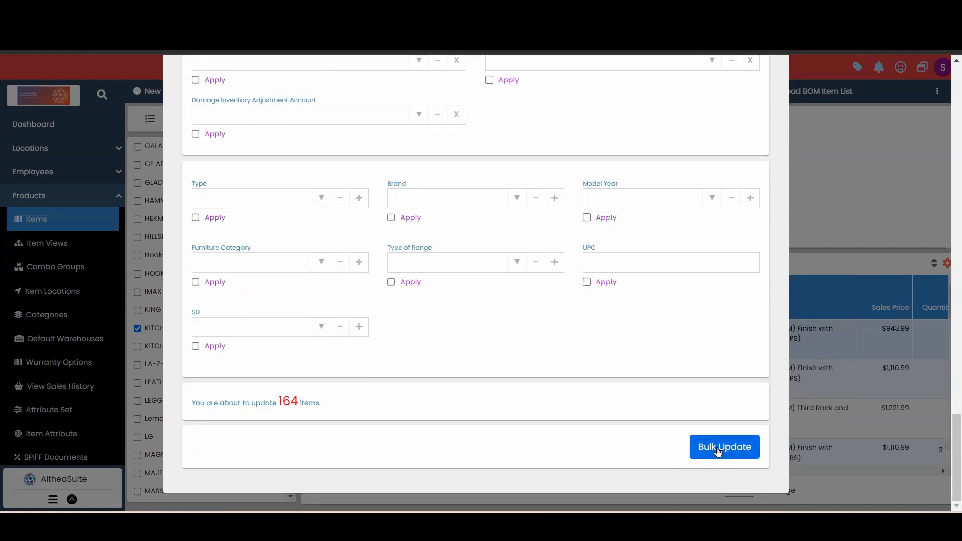
{"action": "left_click", "coordinate": [718, 447]}
{"action": "scroll", "coordinate": [600, 307], "scroll_direction": "down", "scroll_amount": 1}
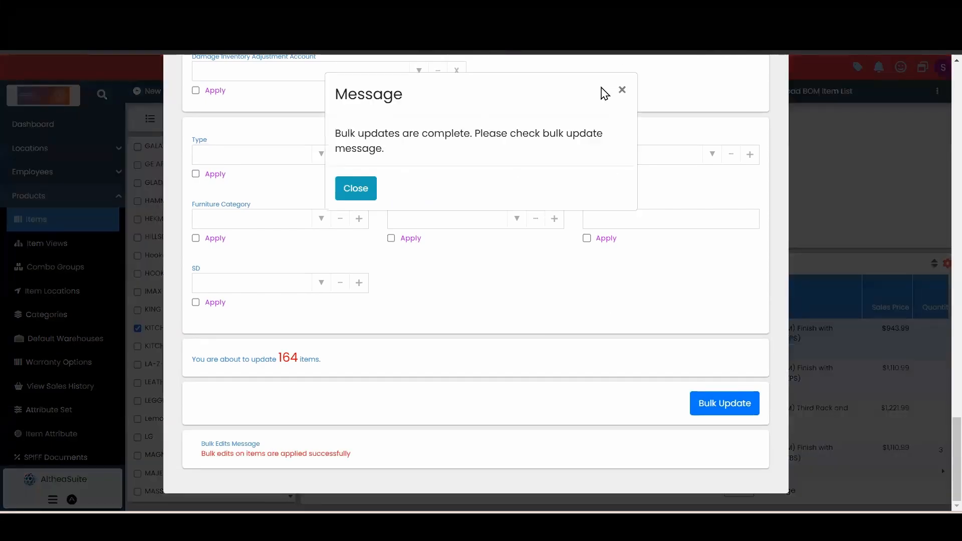
{"action": "left_click", "coordinate": [621, 90]}
Close the bulk edit window and refresh the item list to review the Preferred Supplier of the KITCHENAID items.
{"action": "scroll", "coordinate": [721, 116], "scroll_direction": "up", "scroll_amount": 15}
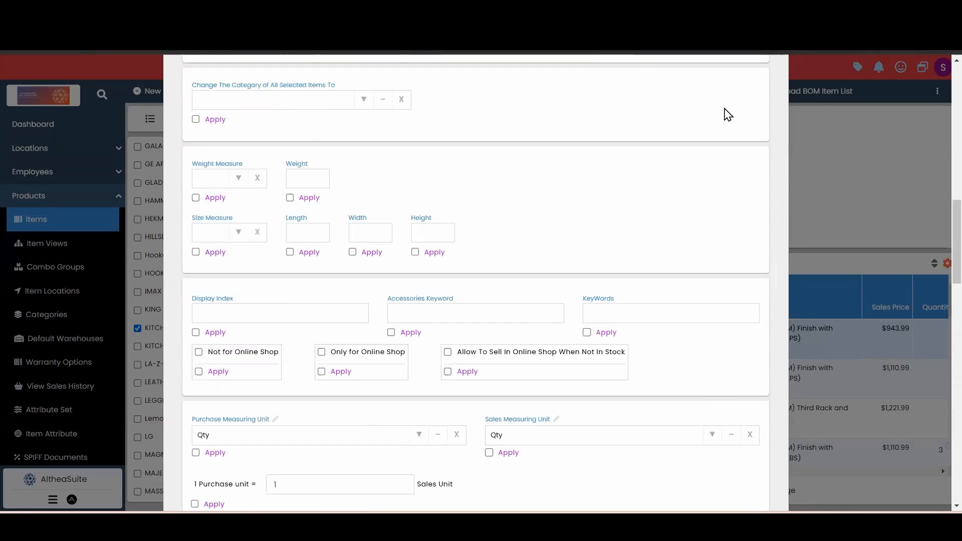
{"action": "scroll", "coordinate": [728, 115], "scroll_direction": "up", "scroll_amount": 10}
{"action": "left_click", "coordinate": [772, 92]}
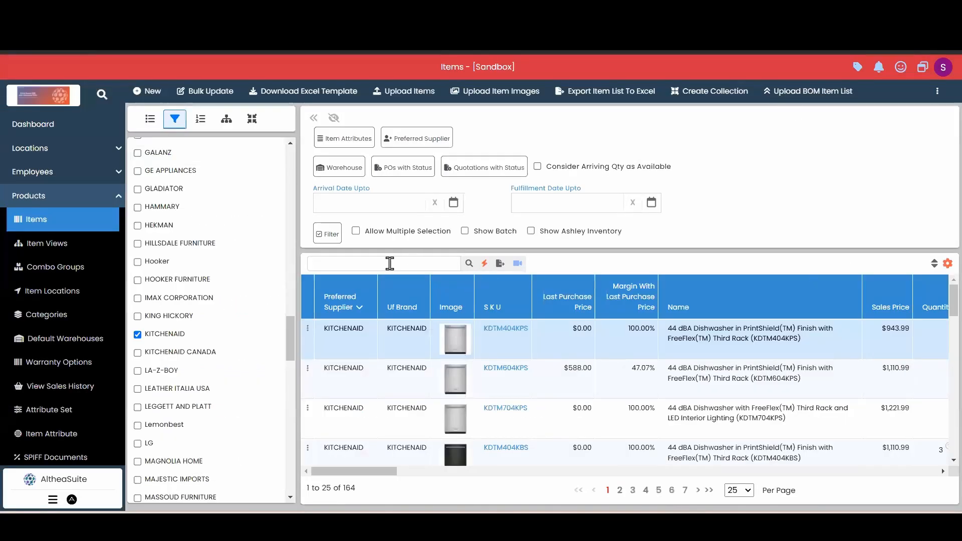
{"action": "left_click", "coordinate": [319, 268]}
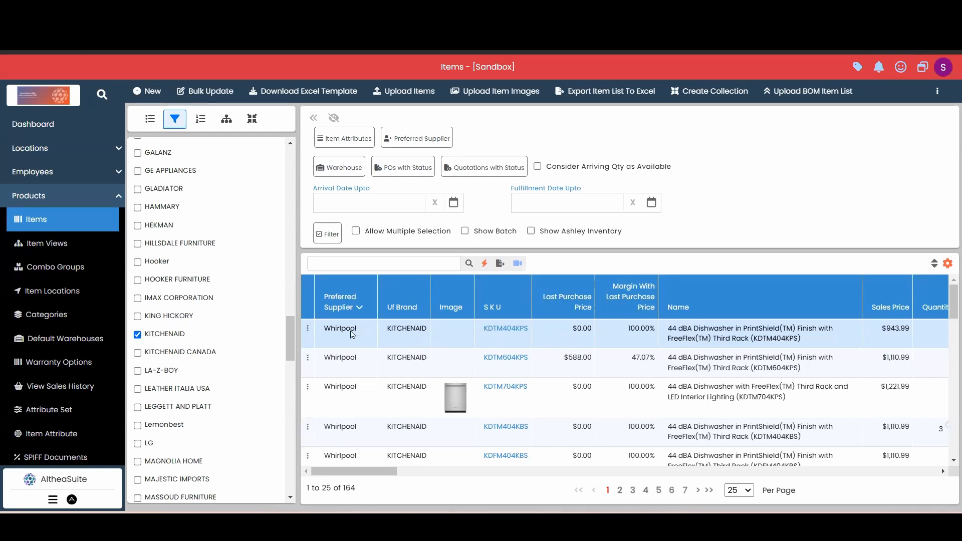
{"action": "left_click_drag", "start_coordinate": [364, 329], "coordinate": [312, 335]}
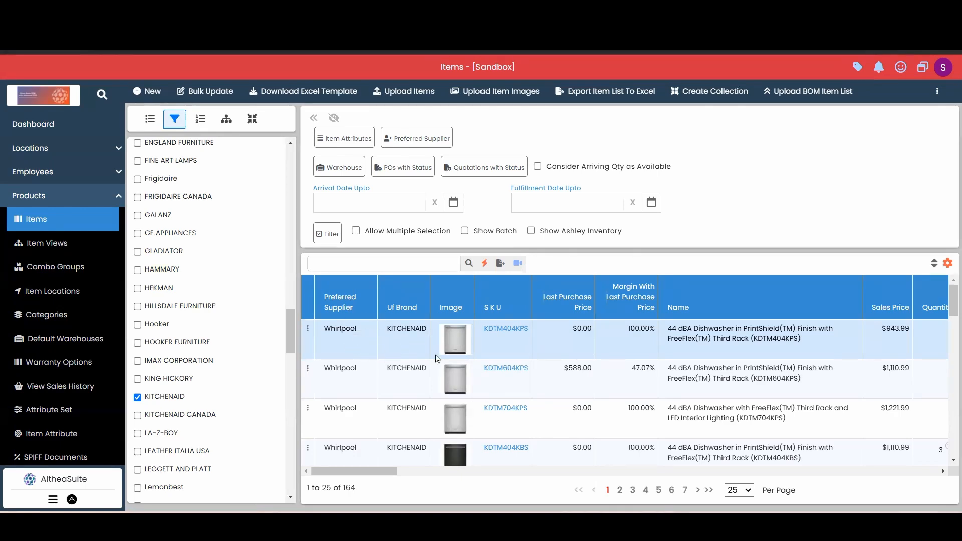
{"action": "left_click", "coordinate": [95, 195]}
{"action": "left_click", "coordinate": [75, 125]}
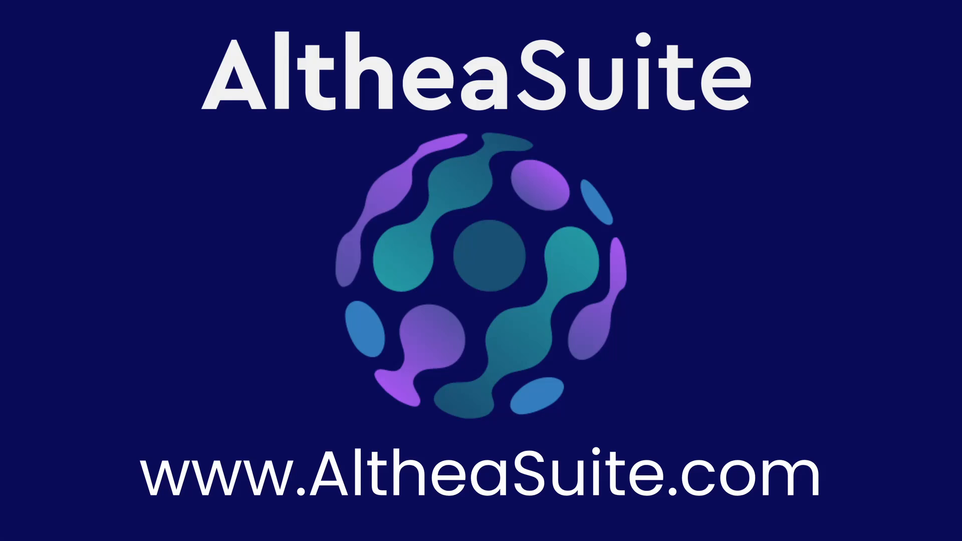